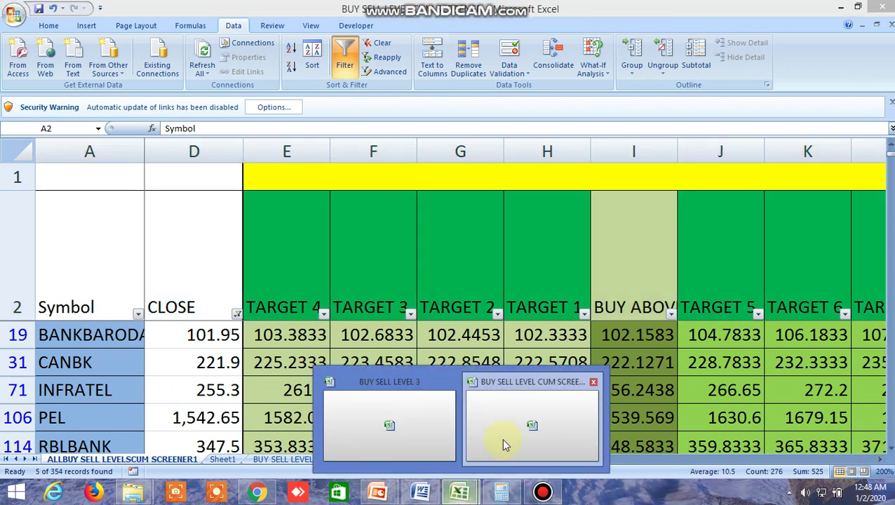
- Switch to the BUY SELL LEVEL CUM SCREENER workbook and examine the indicator columns of its first screener sheet, including Price Channel and Tirone Level
{"action": "left_click", "coordinate": [502, 438]}
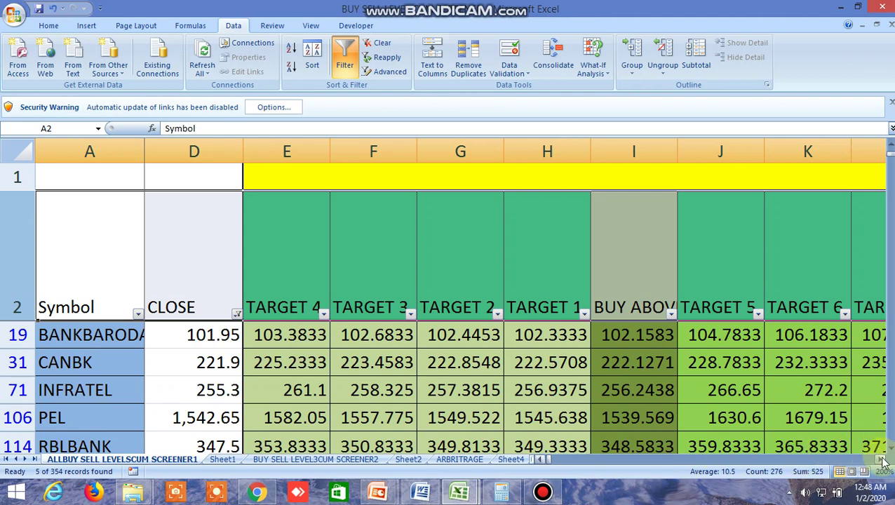
{"action": "left_click_drag", "start_coordinate": [882, 460], "coordinate": [883, 460]}
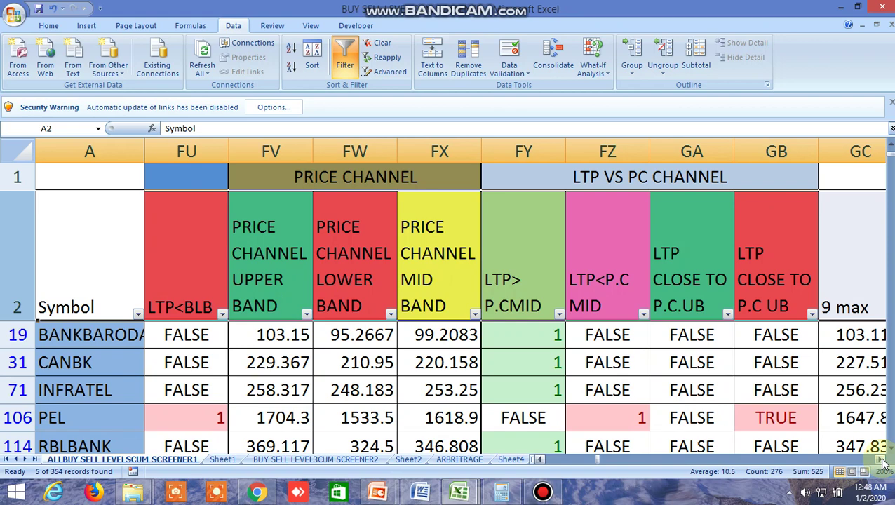
{"action": "left_click_drag", "start_coordinate": [883, 463], "coordinate": [883, 463]}
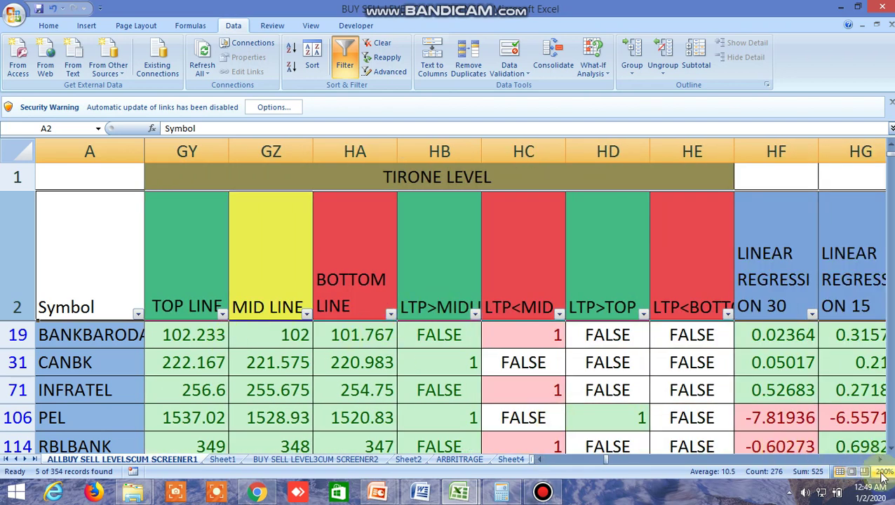
{"action": "left_click_drag", "start_coordinate": [881, 463], "coordinate": [881, 463]}
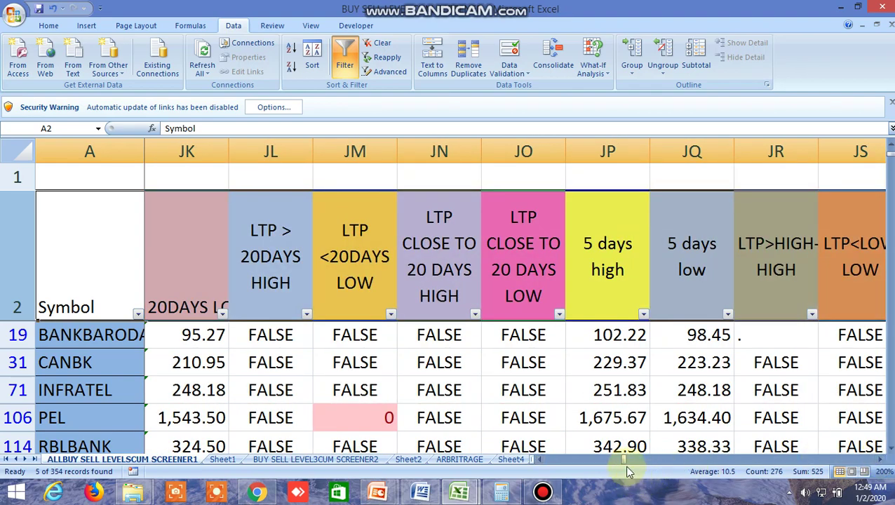
{"action": "left_click_drag", "start_coordinate": [624, 462], "coordinate": [592, 463]}
- Open the BUY SELL LEVEL3CUM SCREENER2 sheet and examine its columns from the uptrend buy and sell levels to the EMA crossover signals
{"action": "left_click", "coordinate": [331, 460]}
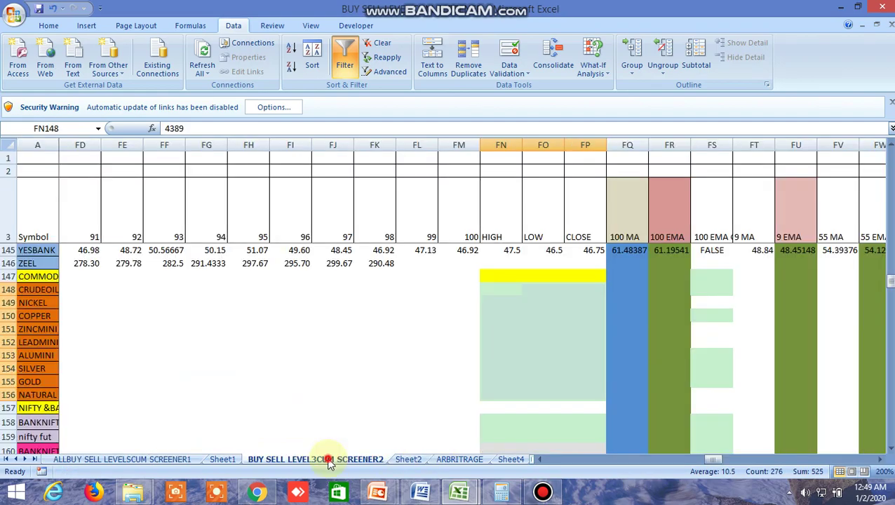
{"action": "left_click_drag", "start_coordinate": [731, 463], "coordinate": [554, 463]}
{"action": "scroll", "coordinate": [494, 329], "scroll_direction": "up", "scroll_amount": 17}
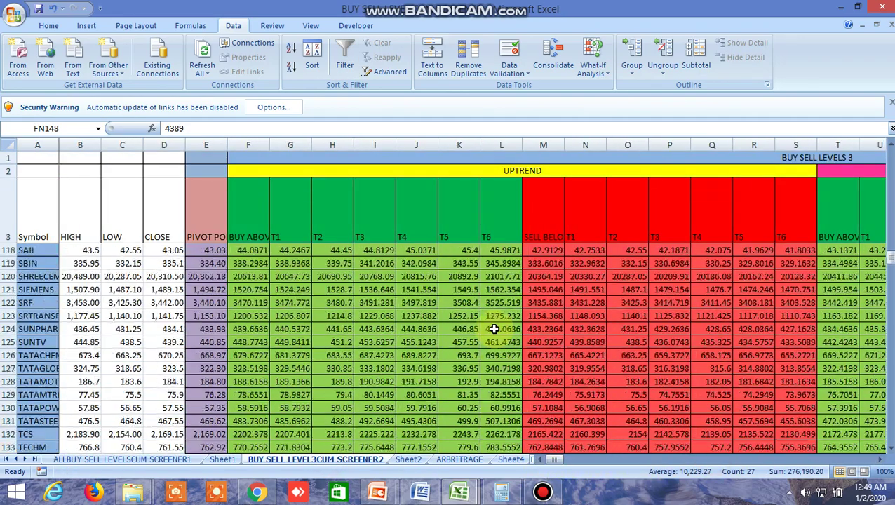
{"action": "scroll", "coordinate": [493, 327], "scroll_direction": "up", "scroll_amount": 20}
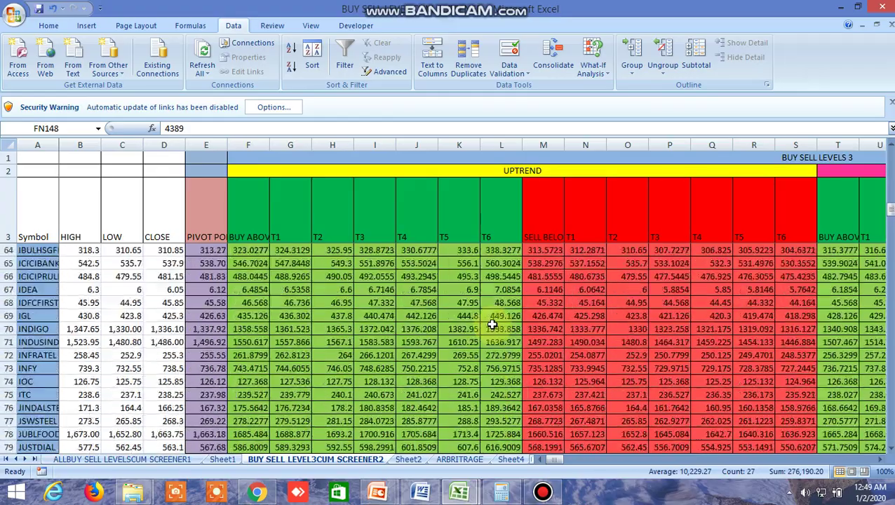
{"action": "scroll", "coordinate": [496, 238], "scroll_direction": "up", "scroll_amount": 9}
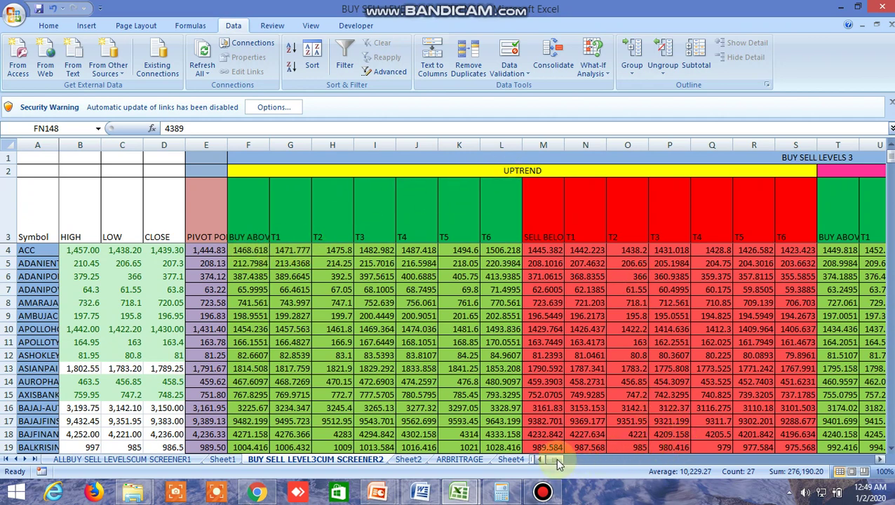
{"action": "left_click_drag", "start_coordinate": [558, 461], "coordinate": [562, 464]}
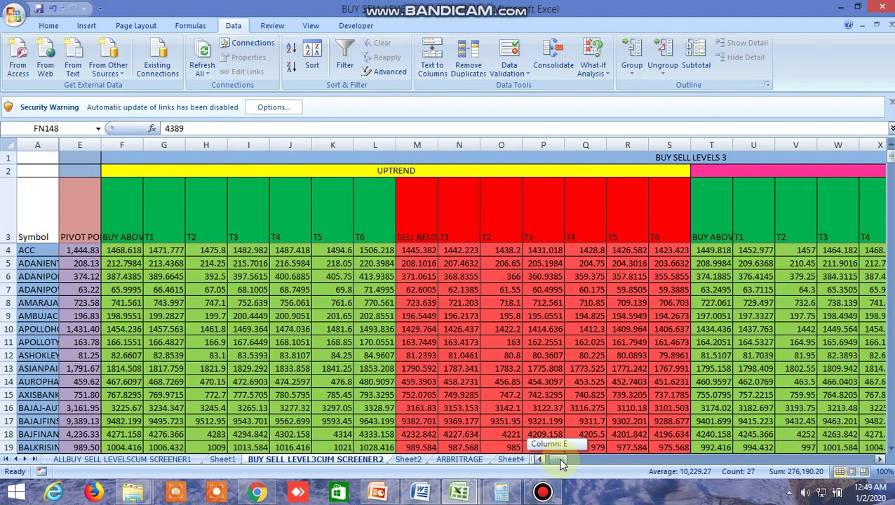
{"action": "left_click_drag", "start_coordinate": [561, 463], "coordinate": [745, 467]}
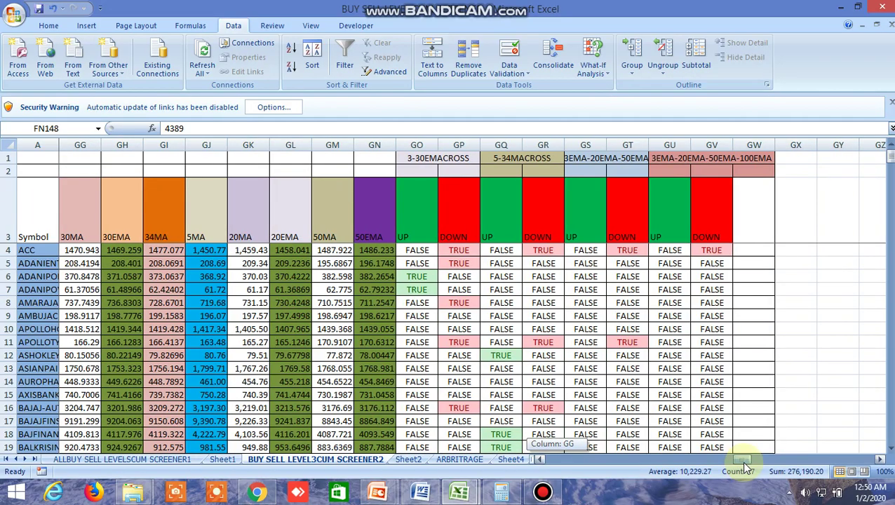
{"action": "left_click_drag", "start_coordinate": [745, 467], "coordinate": [529, 463]}
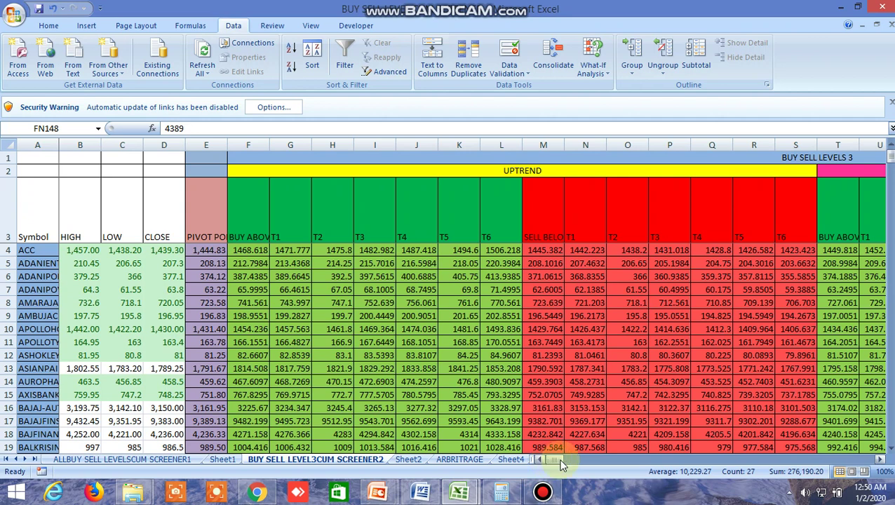
- View the spot versus future figures on the ARBRITRAGE sheet and the similar table on Sheet4
{"action": "left_click", "coordinate": [461, 495]}
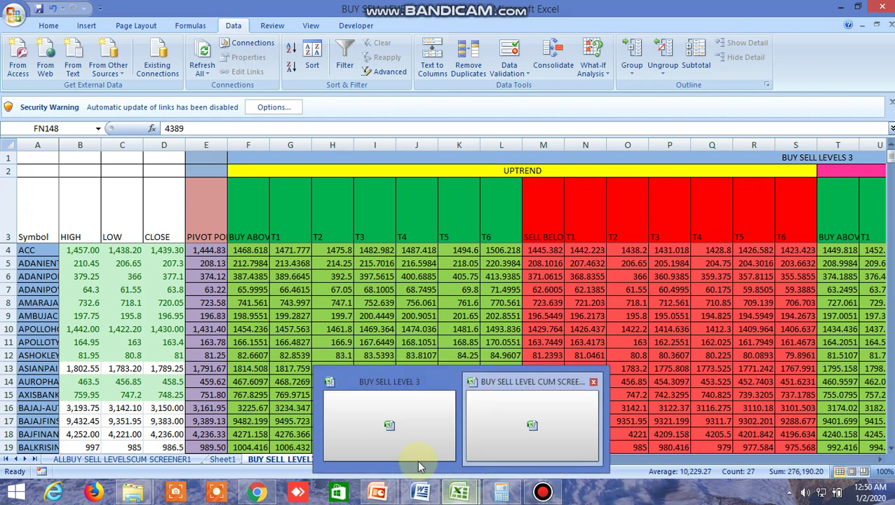
{"action": "left_click", "coordinate": [204, 355]}
{"action": "left_click", "coordinate": [458, 460]}
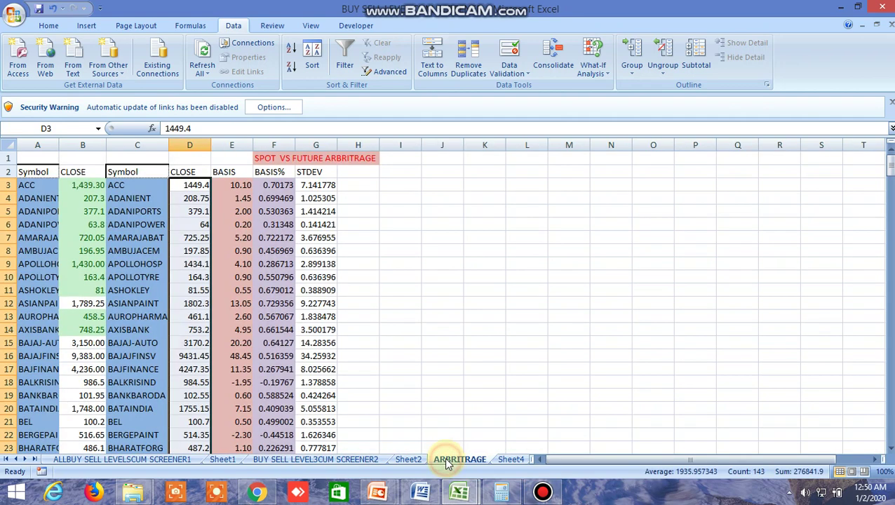
{"action": "left_click", "coordinate": [510, 459]}
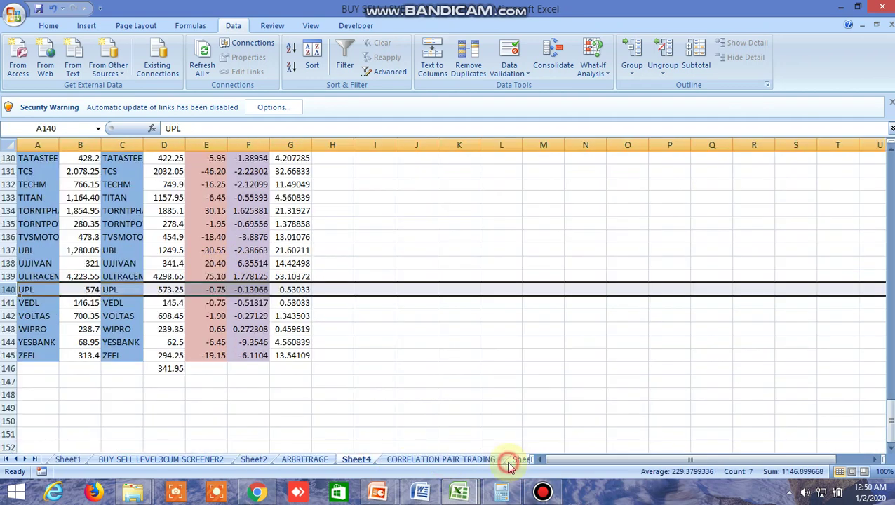
- Open the CORRELATION PAIR TRADING sheet and examine the correlation values beside the stock pairs
{"action": "left_click", "coordinate": [452, 460]}
{"action": "scroll", "coordinate": [524, 350], "scroll_direction": "up", "scroll_amount": 20}
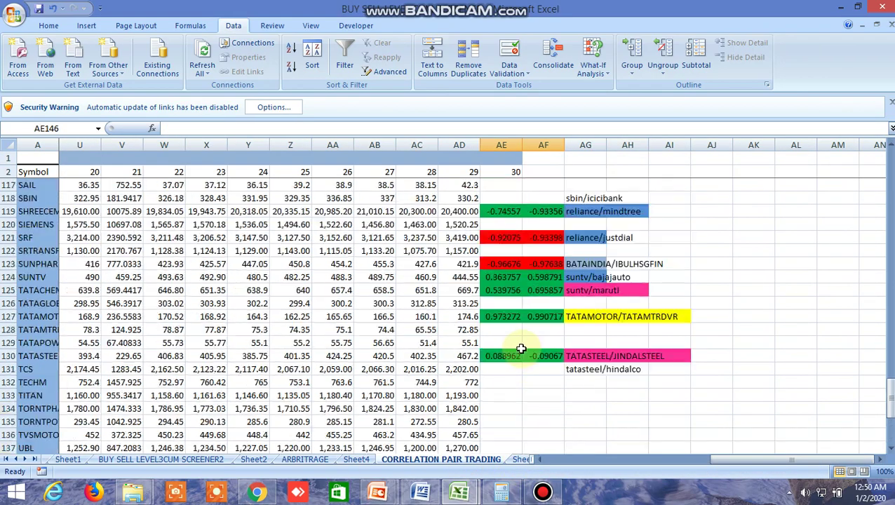
{"action": "scroll", "coordinate": [522, 348], "scroll_direction": "up", "scroll_amount": 15}
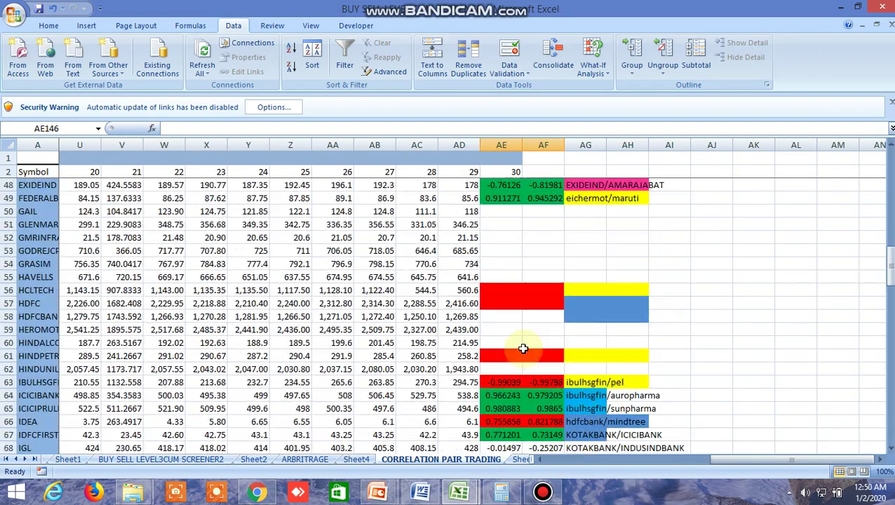
{"action": "scroll", "coordinate": [511, 342], "scroll_direction": "down", "scroll_amount": 2}
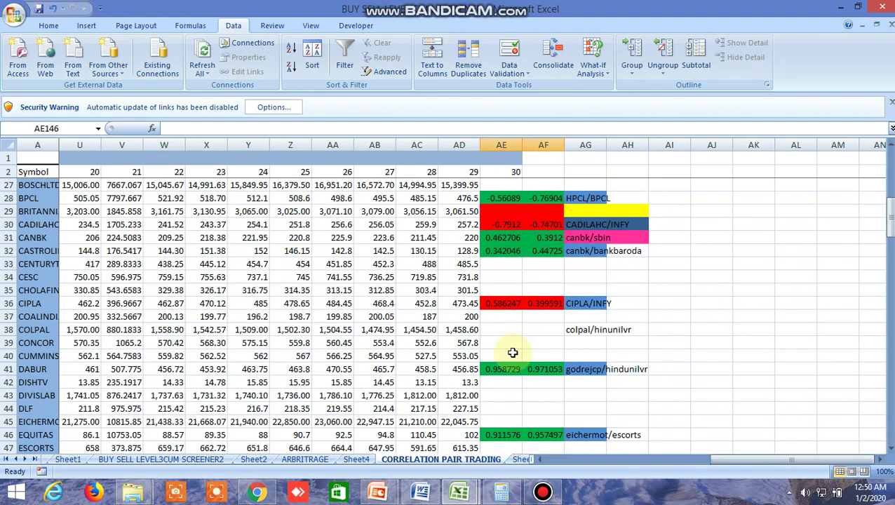
{"action": "scroll", "coordinate": [523, 394], "scroll_direction": "down", "scroll_amount": 10}
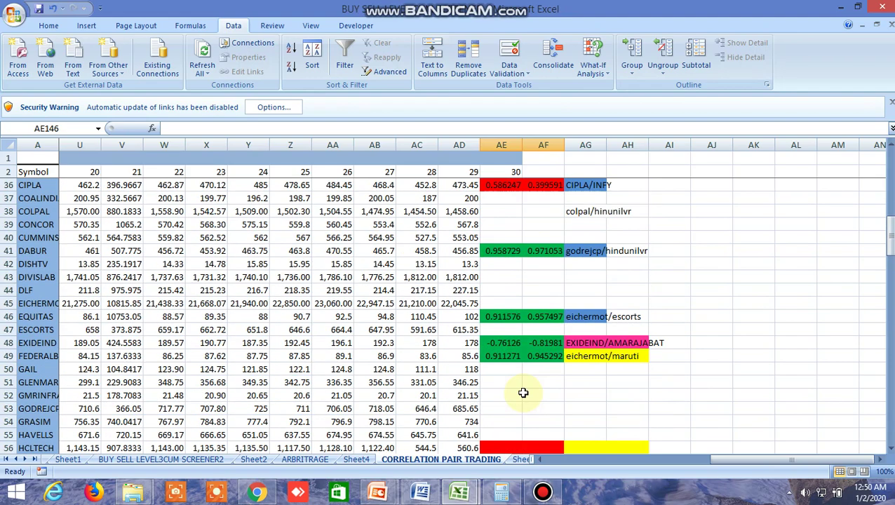
- Open the INSIDE THE BAR WITH NR7 sheet and view its daily price columns from the first symbol, ACC
{"action": "left_click", "coordinate": [514, 459]}
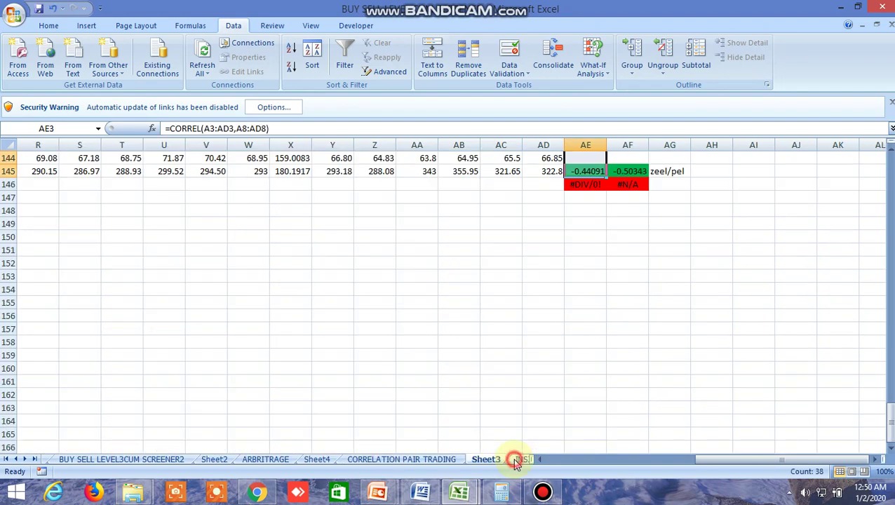
{"action": "left_click", "coordinate": [523, 459]}
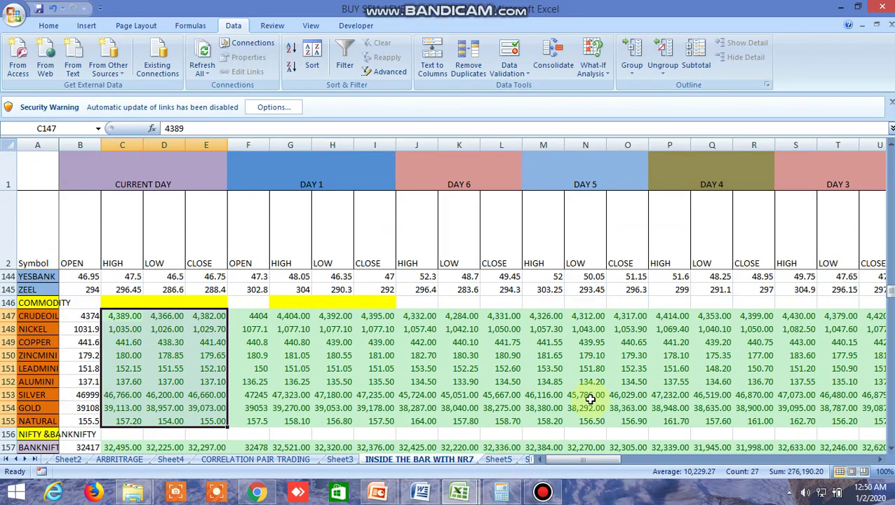
{"action": "scroll", "coordinate": [589, 396], "scroll_direction": "up", "scroll_amount": 12}
{"action": "scroll", "coordinate": [589, 396], "scroll_direction": "up", "scroll_amount": 20}
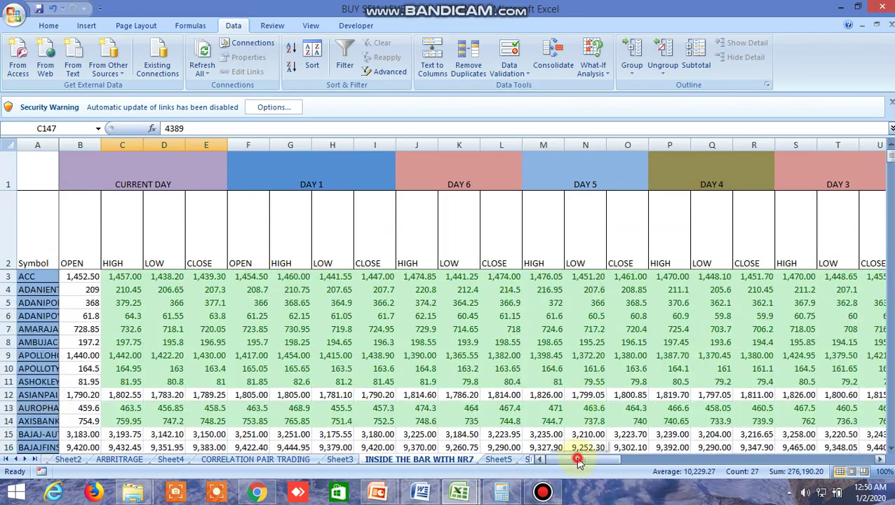
{"action": "left_click_drag", "start_coordinate": [578, 460], "coordinate": [550, 463]}
- Switch to the BUY SELL LEVEL 3 workbook and examine its BUY SELL LEVEL sheet from the commodity rows up to the uptrend headings
{"action": "mouse_move", "coordinate": [459, 491]}
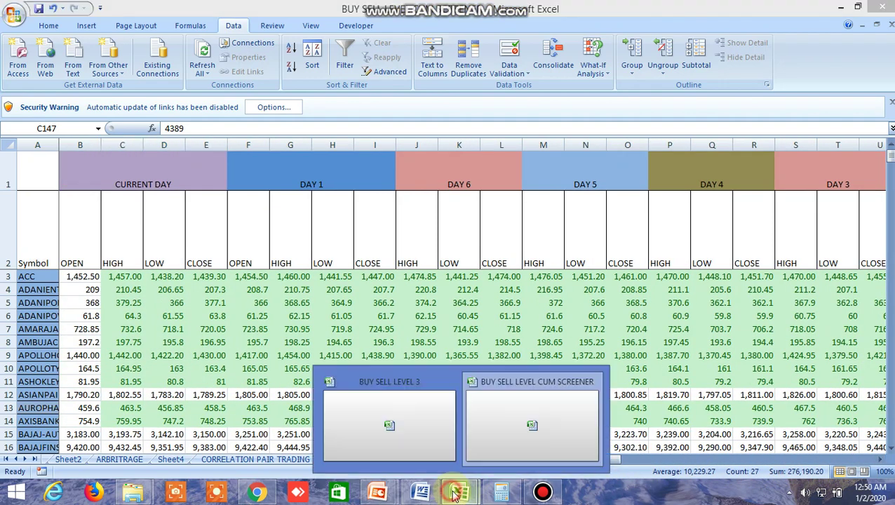
{"action": "left_click", "coordinate": [388, 425]}
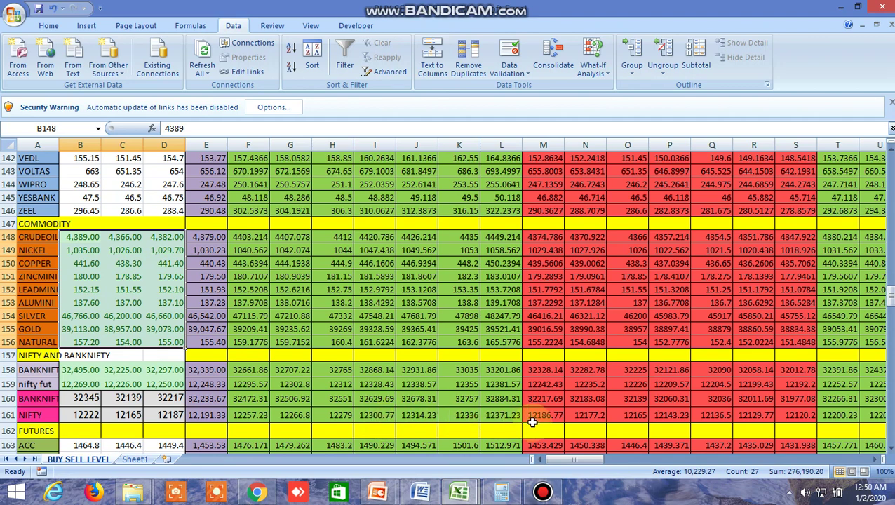
{"action": "mouse_move", "coordinate": [460, 491]}
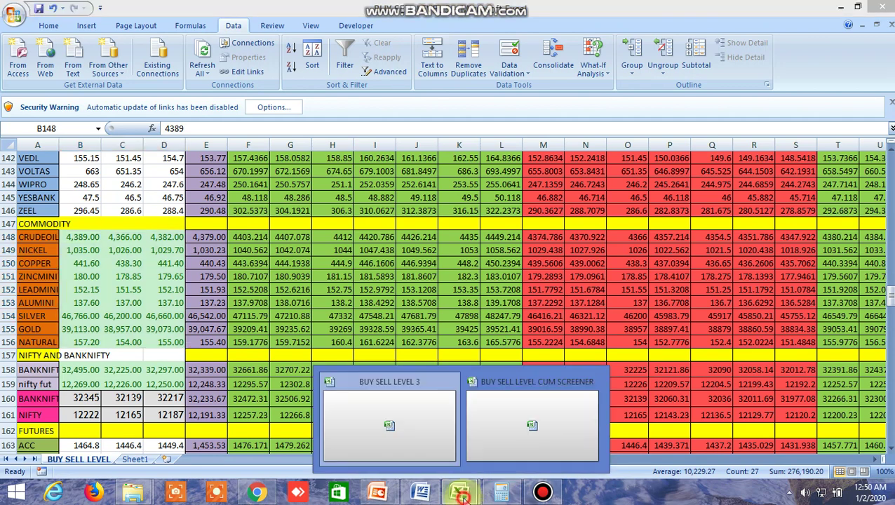
{"action": "left_click", "coordinate": [395, 420]}
{"action": "scroll", "coordinate": [544, 367], "scroll_direction": "up", "scroll_amount": 4}
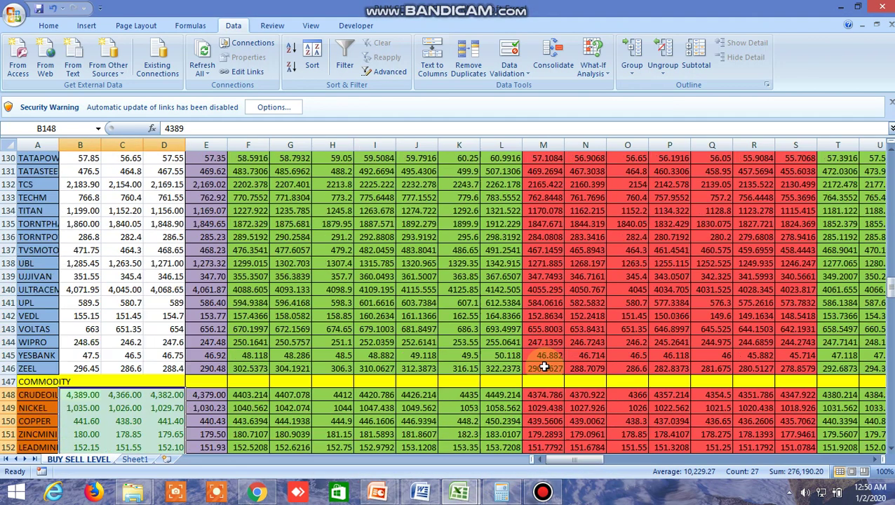
{"action": "scroll", "coordinate": [544, 367], "scroll_direction": "up", "scroll_amount": 20}
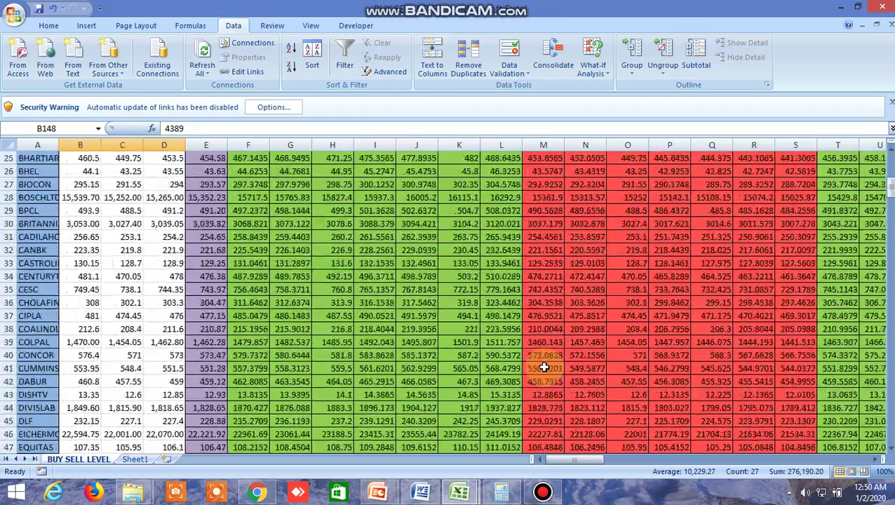
{"action": "scroll", "coordinate": [544, 367], "scroll_direction": "up", "scroll_amount": 8}
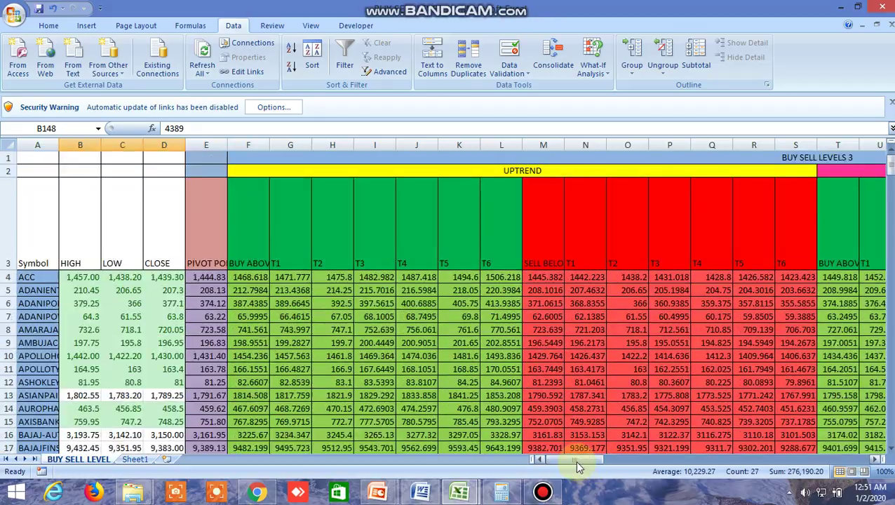
{"action": "left_click_drag", "start_coordinate": [575, 460], "coordinate": [553, 466]}
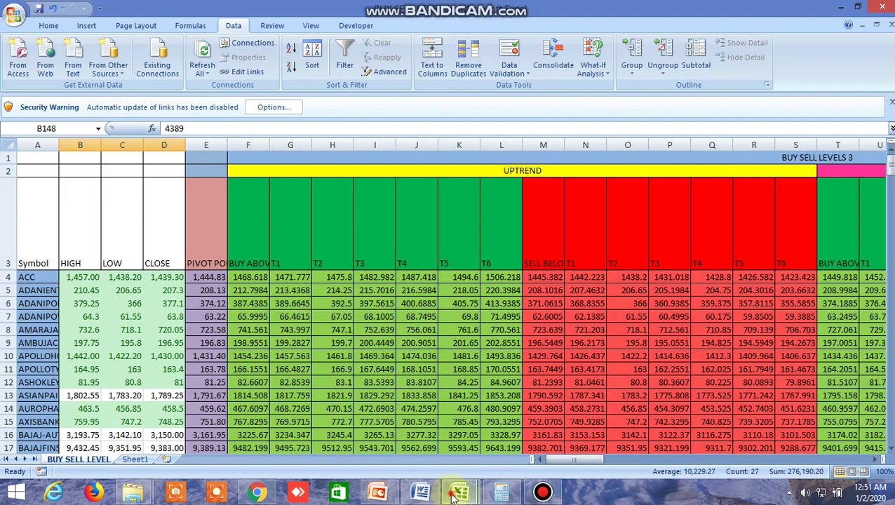
- Return to the BUY SELL LEVEL CUM SCREENER workbook and open its ALLBUY SELL LEVELSCUM SCREENER1 sheet
{"action": "mouse_move", "coordinate": [460, 491]}
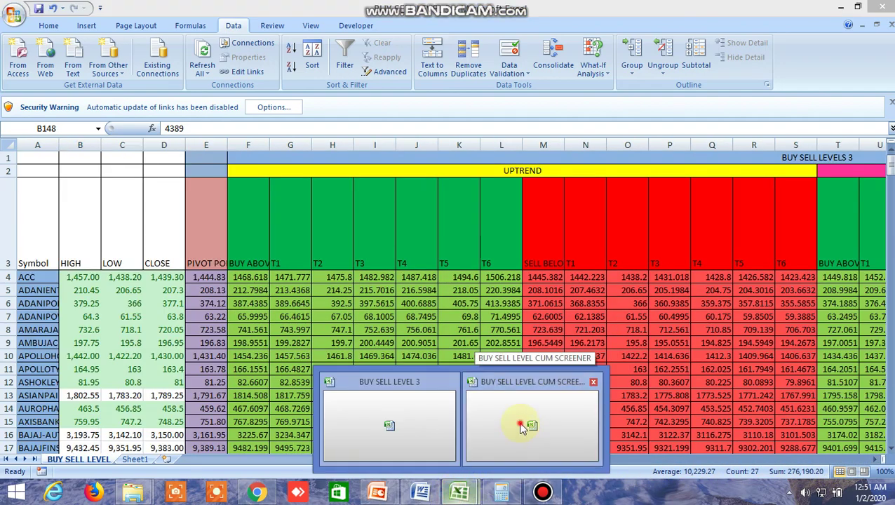
{"action": "left_click", "coordinate": [523, 426]}
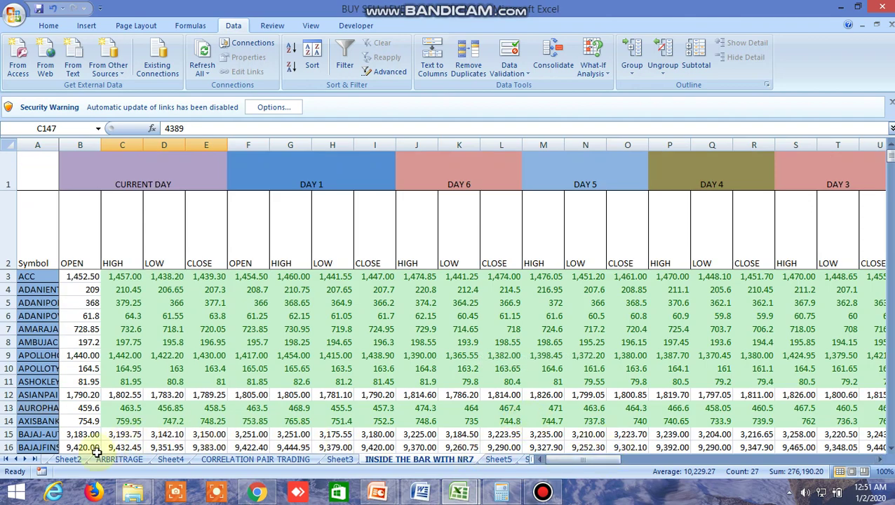
{"action": "left_click", "coordinate": [14, 459]}
{"action": "left_click", "coordinate": [15, 458]}
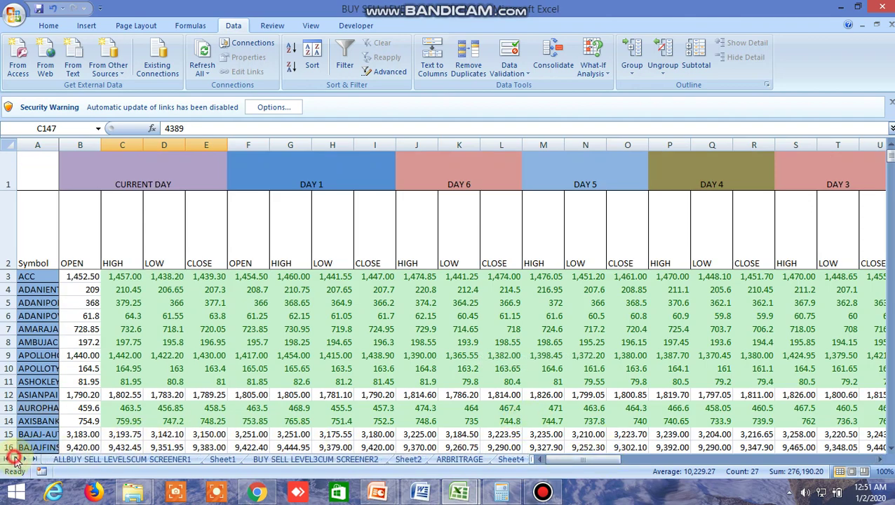
{"action": "left_click", "coordinate": [91, 460]}
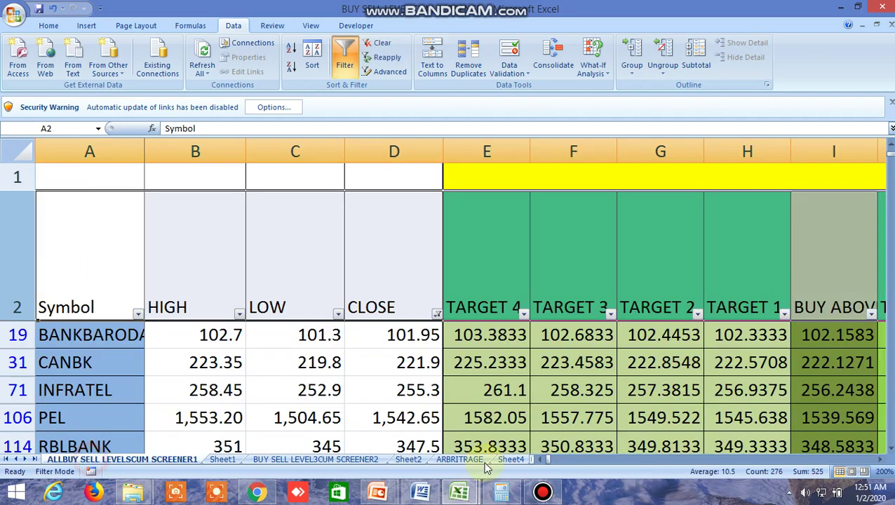
- Bring the buy-side columns into view and point out the BUY ABOVE, TARGET 1, TARGET 4 and TARGET 5 headings
{"action": "left_click", "coordinate": [881, 459]}
{"action": "left_click", "coordinate": [881, 459]}
{"action": "left_click", "coordinate": [881, 460]}
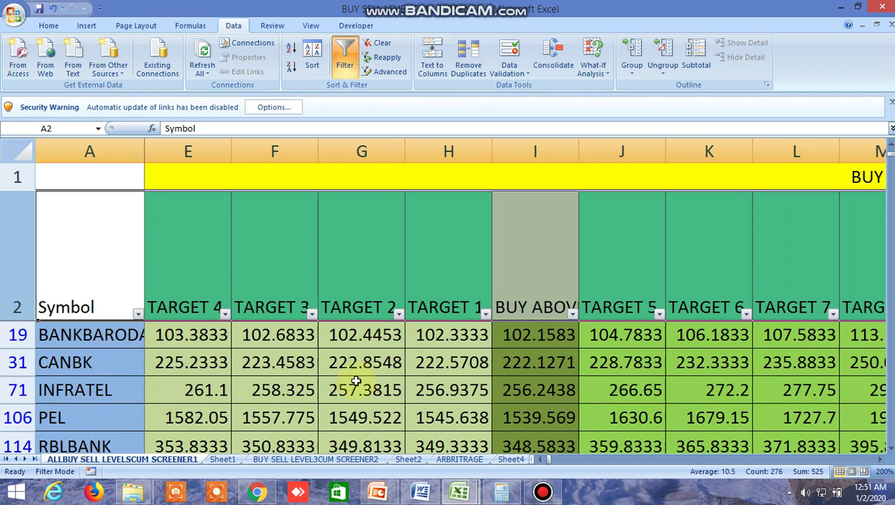
{"action": "left_click", "coordinate": [533, 282]}
{"action": "left_click", "coordinate": [445, 265]}
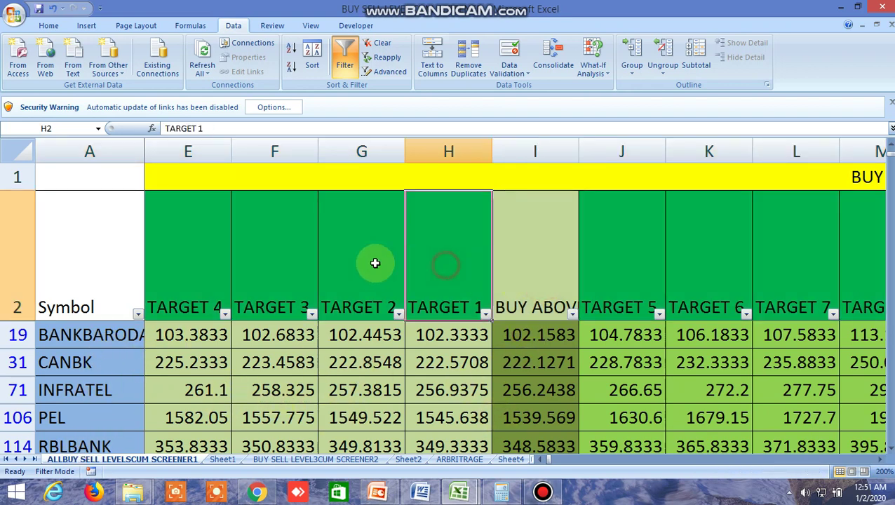
{"action": "left_click", "coordinate": [210, 250]}
{"action": "left_click", "coordinate": [606, 265]}
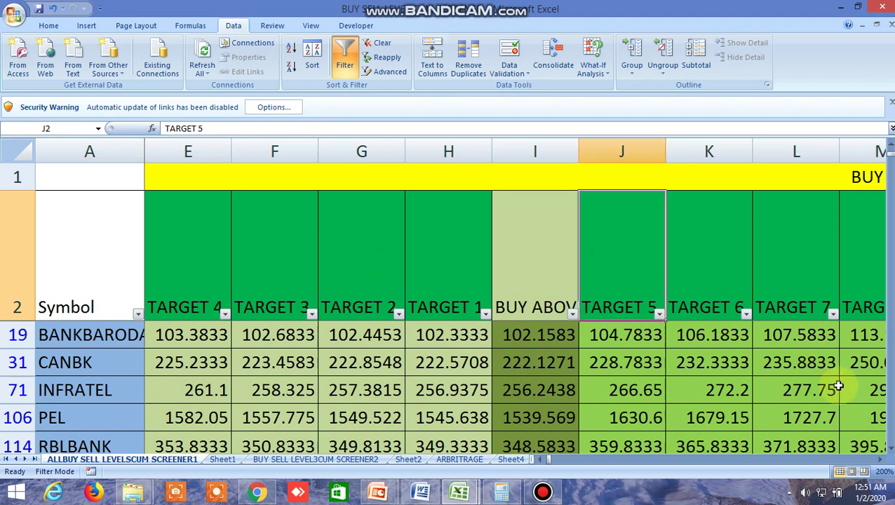
- Examine the BUY SELL LEVELS 1 columns from TARGET 5 through the sell-side targets to the first LTP screener column
{"action": "left_click", "coordinate": [882, 461]}
{"action": "left_click", "coordinate": [881, 461]}
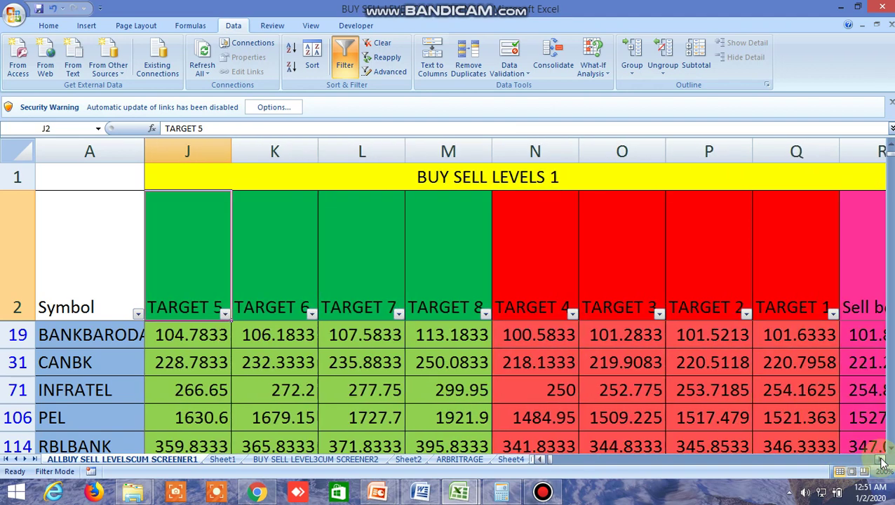
{"action": "left_click", "coordinate": [881, 460]}
{"action": "left_click", "coordinate": [882, 460]}
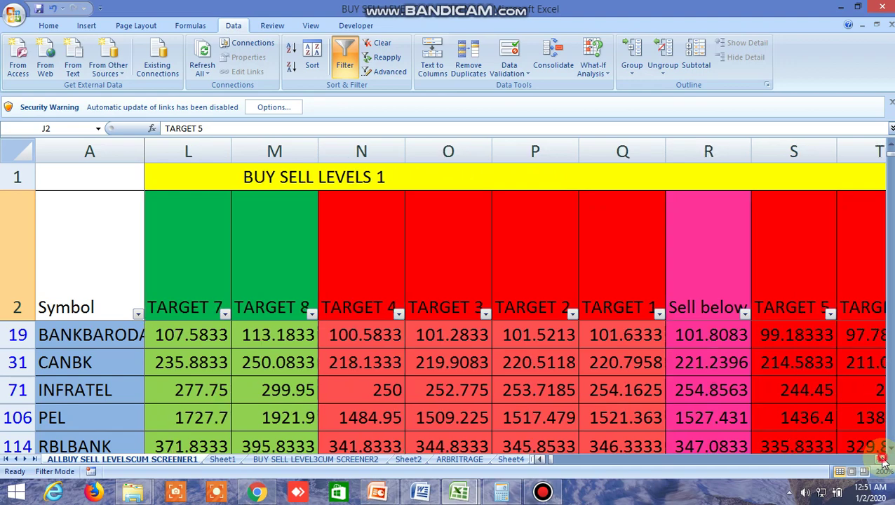
{"action": "left_click", "coordinate": [881, 461]}
{"action": "left_click", "coordinate": [882, 460]}
{"action": "left_click", "coordinate": [881, 461]}
{"action": "left_click", "coordinate": [882, 460]}
{"action": "left_click", "coordinate": [882, 461]}
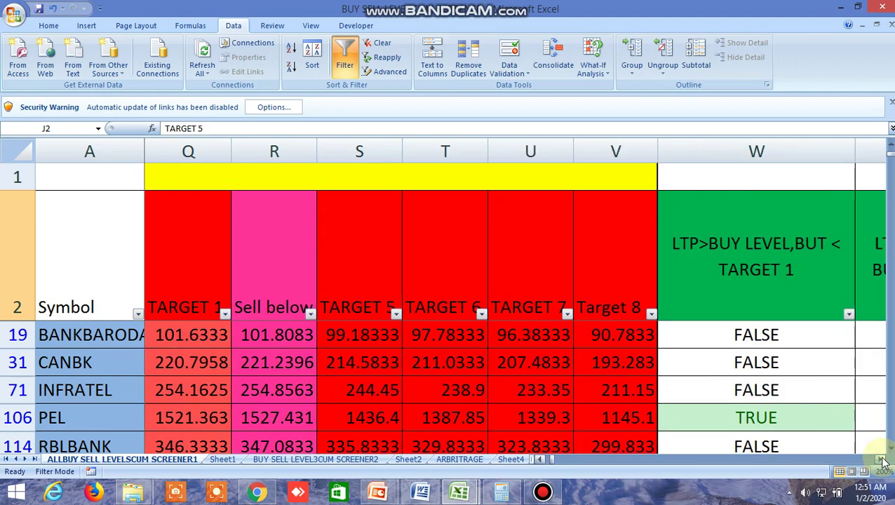
- Return to the price columns at the start of the sheet and view the buy-side headings from TARGET 4 to TARGET 7
{"action": "left_click_drag", "start_coordinate": [558, 460], "coordinate": [540, 461]}
{"action": "left_click", "coordinate": [882, 460]}
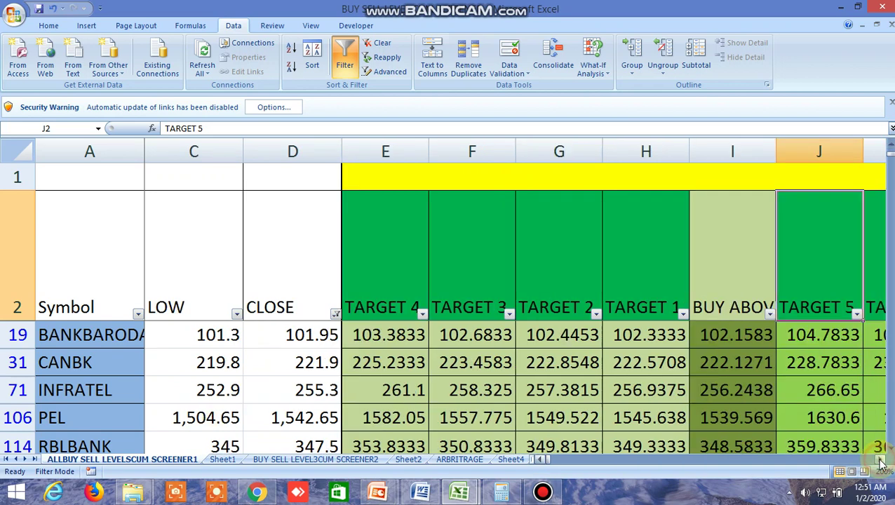
{"action": "left_click", "coordinate": [882, 461]}
{"action": "left_click", "coordinate": [882, 461]}
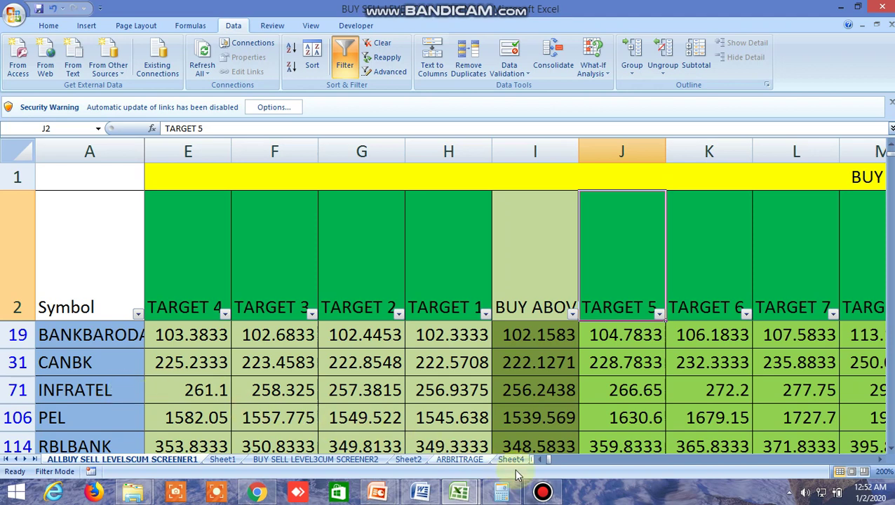
- Look across the LTP screener columns to BUY SELL LEVELS 3 and point out its R1 and S1 headings
{"action": "left_click", "coordinate": [544, 460]}
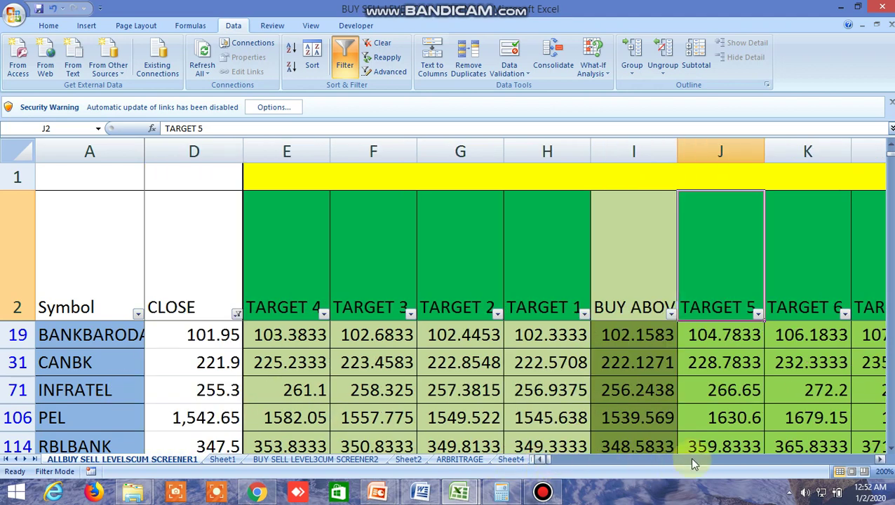
{"action": "left_click", "coordinate": [881, 462]}
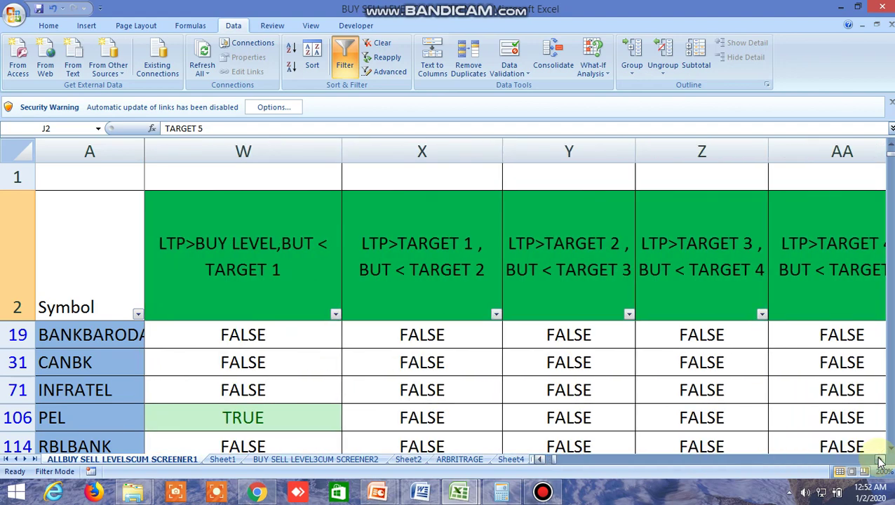
{"action": "left_click_drag", "start_coordinate": [880, 462], "coordinate": [881, 461]}
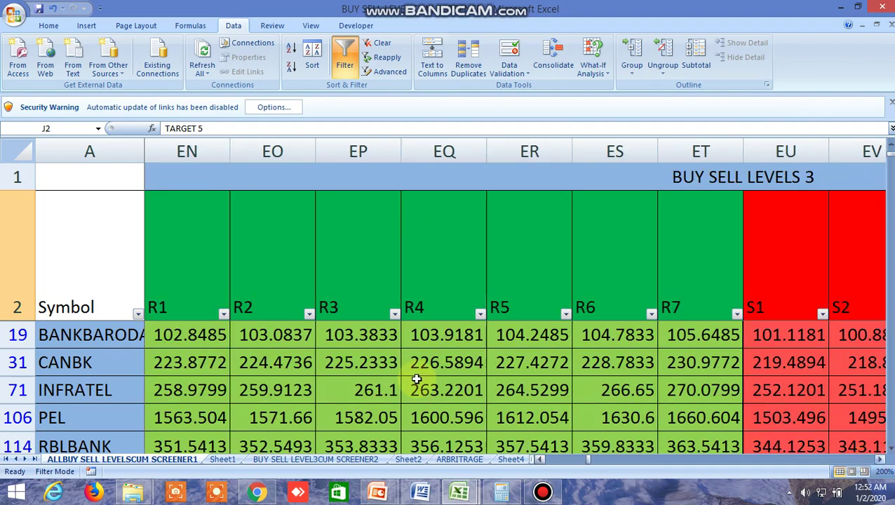
{"action": "left_click", "coordinate": [176, 265]}
{"action": "left_click", "coordinate": [768, 275]}
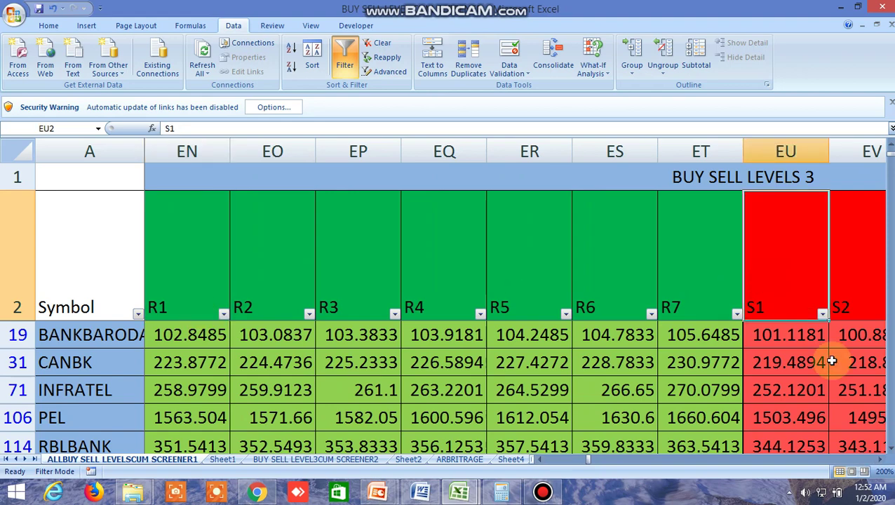
- Examine the PIVOT POINT, BOLLINGERBAND and TIRONE LEVEL columns, and return to the HIGH column
{"action": "left_click_drag", "start_coordinate": [882, 461], "coordinate": [882, 461]}
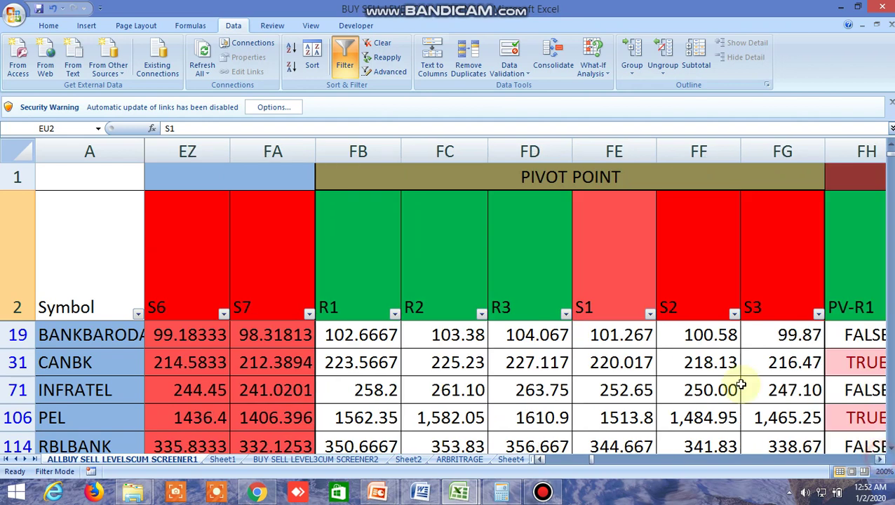
{"action": "left_click", "coordinate": [882, 460]}
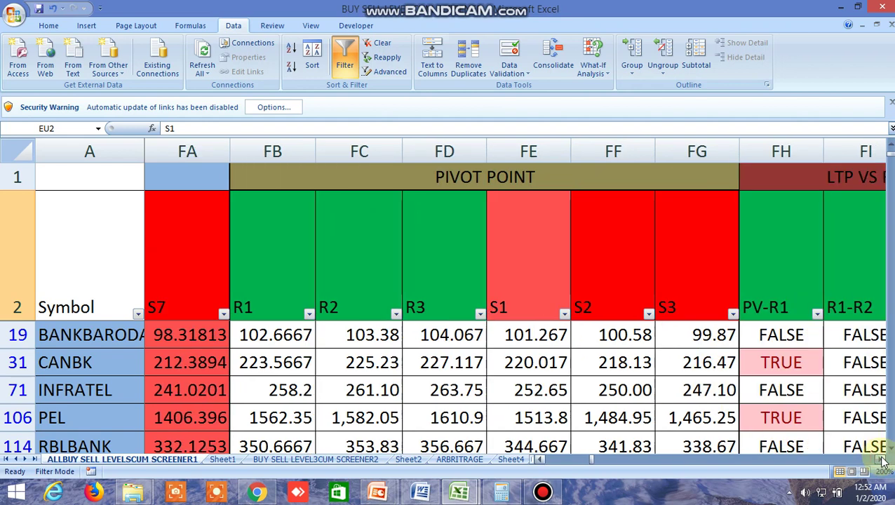
{"action": "left_click_drag", "start_coordinate": [883, 461], "coordinate": [882, 461]}
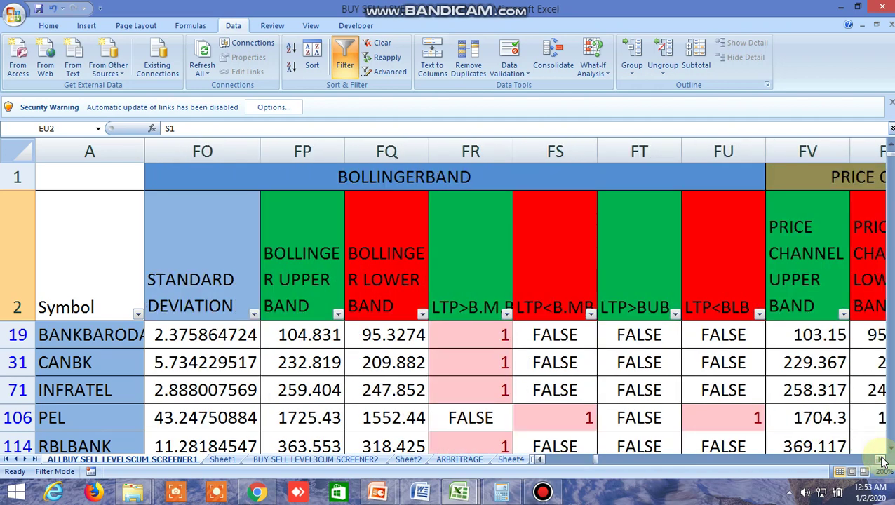
{"action": "left_click_drag", "start_coordinate": [882, 461], "coordinate": [883, 461]}
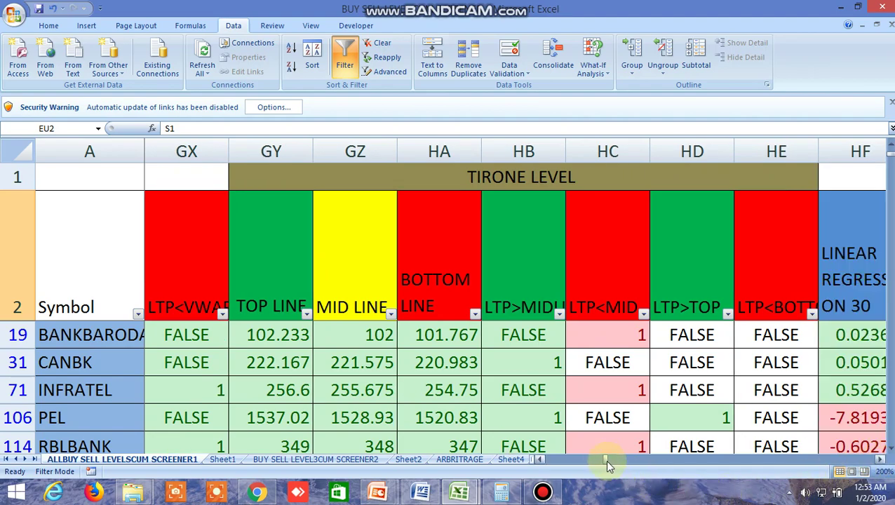
{"action": "left_click_drag", "start_coordinate": [607, 462], "coordinate": [552, 456]}
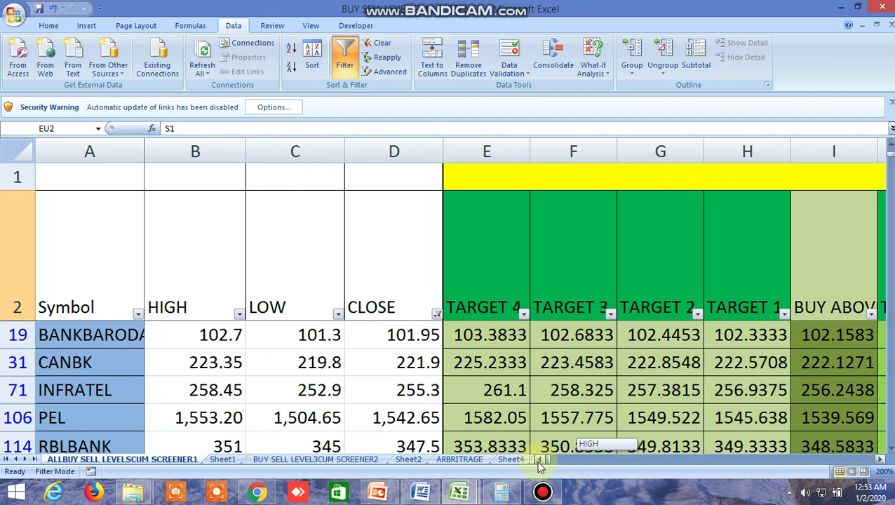
- Remove the filter from the symbol list and bring the BANKNIFTY and NIFTY rows into view
{"action": "left_click", "coordinate": [889, 452]}
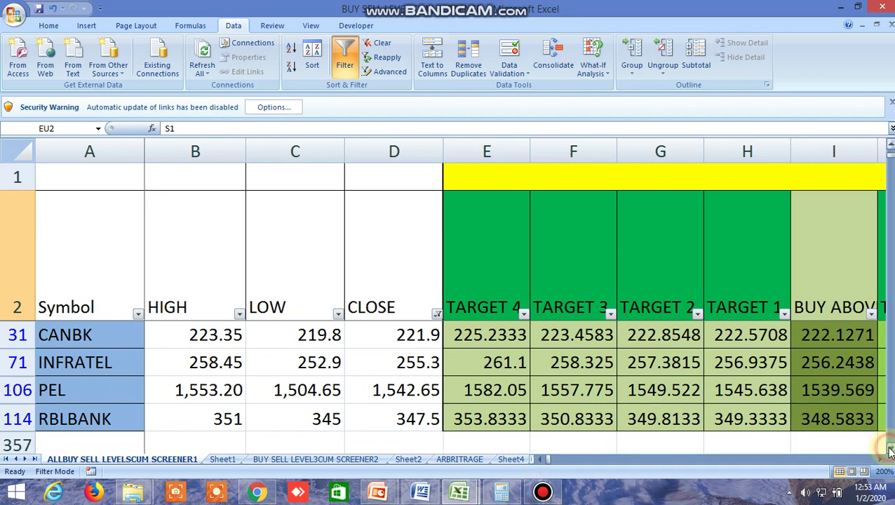
{"action": "left_click", "coordinate": [351, 56]}
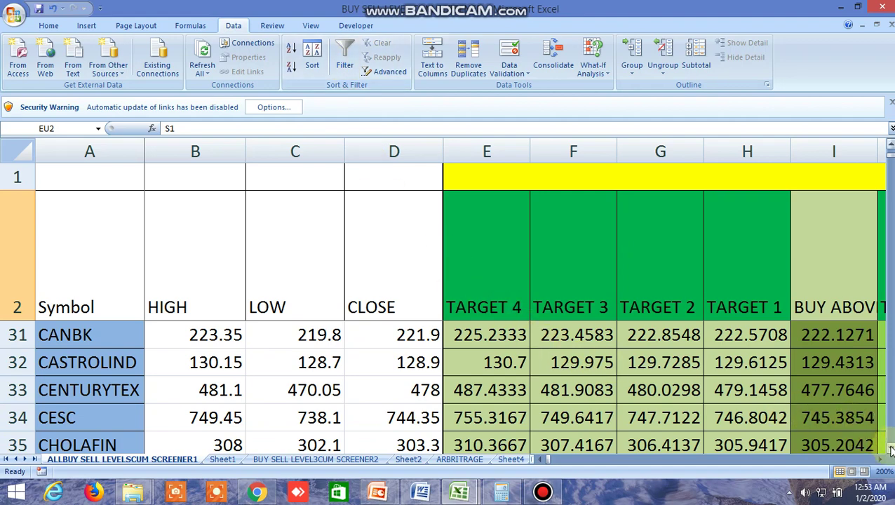
{"action": "left_click_drag", "start_coordinate": [890, 451], "coordinate": [889, 450]}
{"action": "scroll", "coordinate": [879, 445], "scroll_direction": "up", "scroll_amount": 4}
{"action": "scroll", "coordinate": [878, 445], "scroll_direction": "down", "scroll_amount": 2}
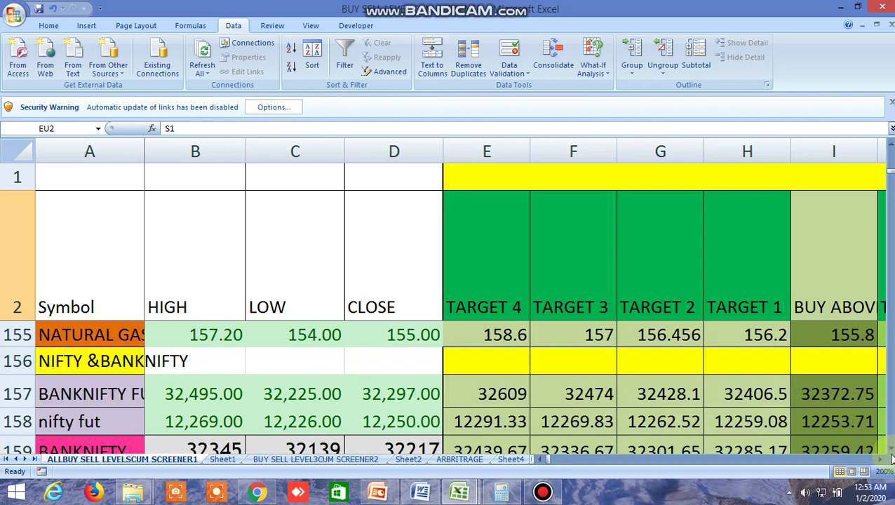
{"action": "left_click", "coordinate": [889, 451]}
{"action": "left_click", "coordinate": [890, 451]}
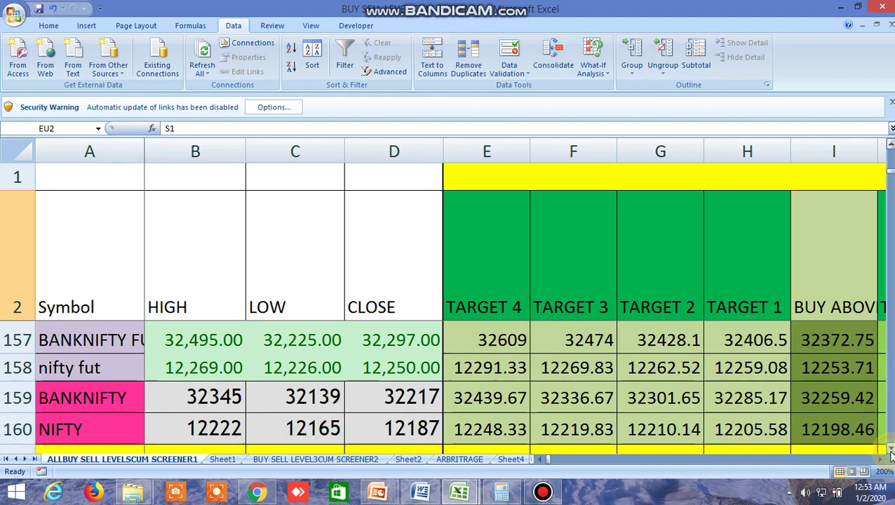
- Examine the BANKNIFTY and NIFTY rows across BUY SELL LEVELS 2, AVERAGE PRICES and the DEMA columns to QUARTILE 5, then return to HIGH
{"action": "left_click", "coordinate": [882, 461]}
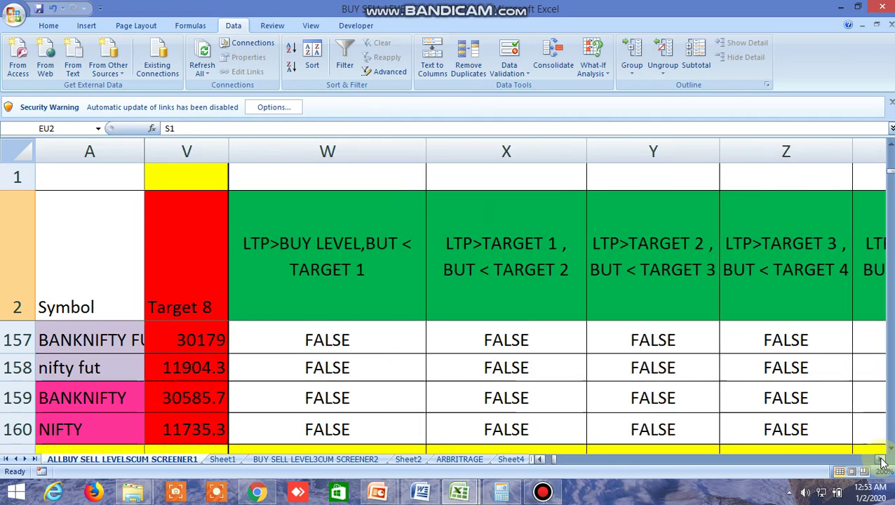
{"action": "left_click", "coordinate": [882, 461]}
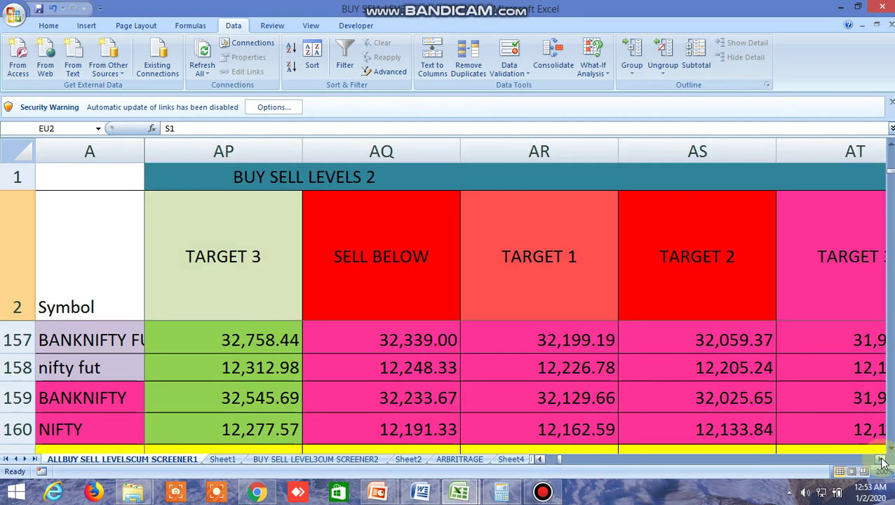
{"action": "left_click", "coordinate": [882, 461]}
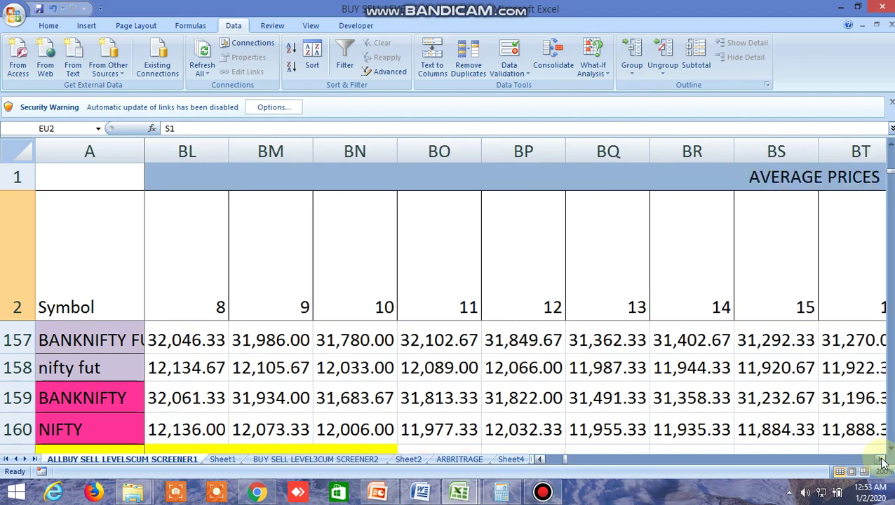
{"action": "left_click", "coordinate": [882, 461]}
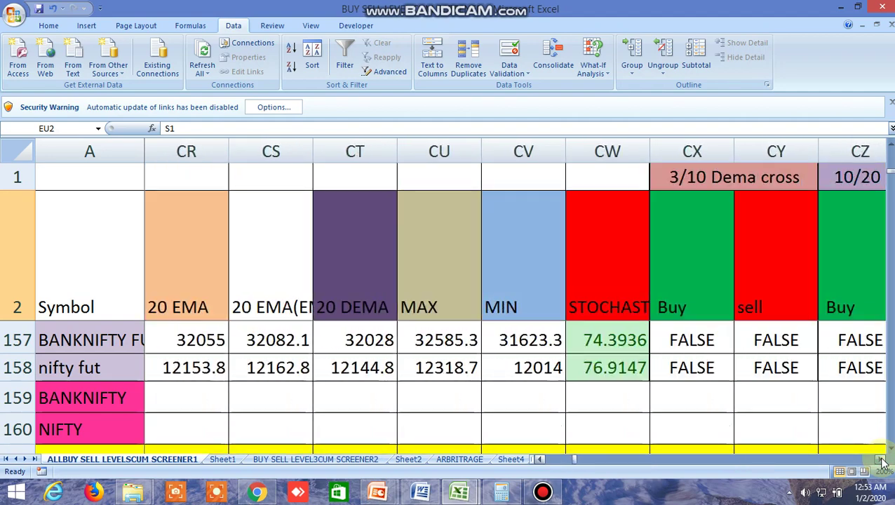
{"action": "left_click", "coordinate": [882, 461]}
{"action": "left_click_drag", "start_coordinate": [882, 460], "coordinate": [882, 459]}
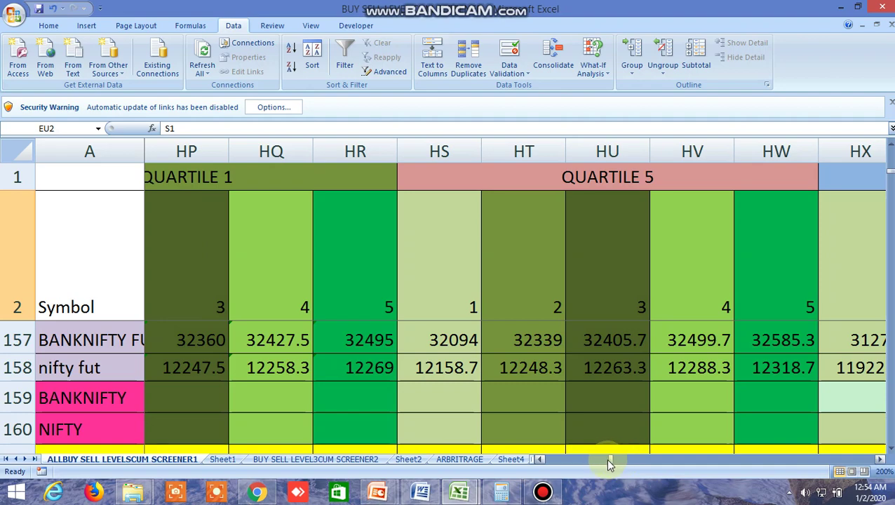
{"action": "left_click_drag", "start_coordinate": [608, 460], "coordinate": [546, 460]}
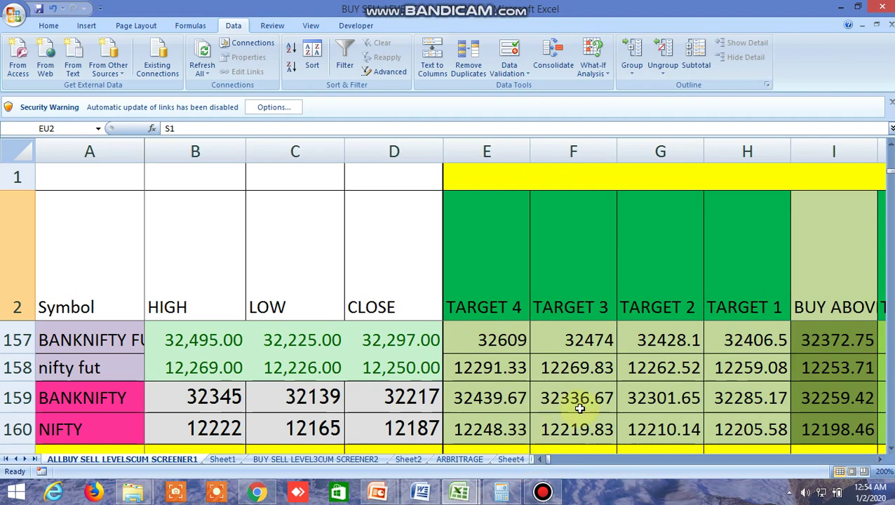
- Examine the COMMODITY rows from CRUDEOIL to NATURAL GAS across the screener, TIRONE LEVEL and LINEAR REGRESSION columns, and return to HIGH
{"action": "scroll", "coordinate": [579, 408], "scroll_direction": "up", "scroll_amount": 1}
{"action": "scroll", "coordinate": [580, 409], "scroll_direction": "up", "scroll_amount": 3}
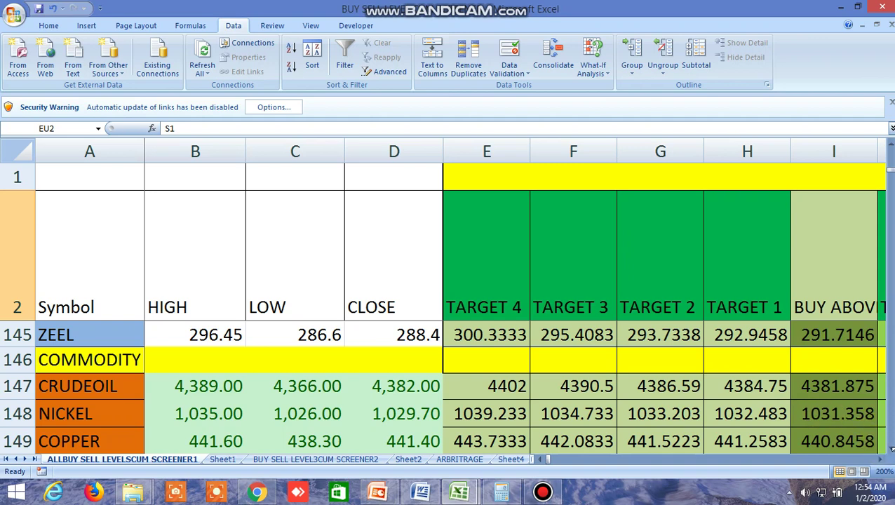
{"action": "left_click", "coordinate": [890, 449]}
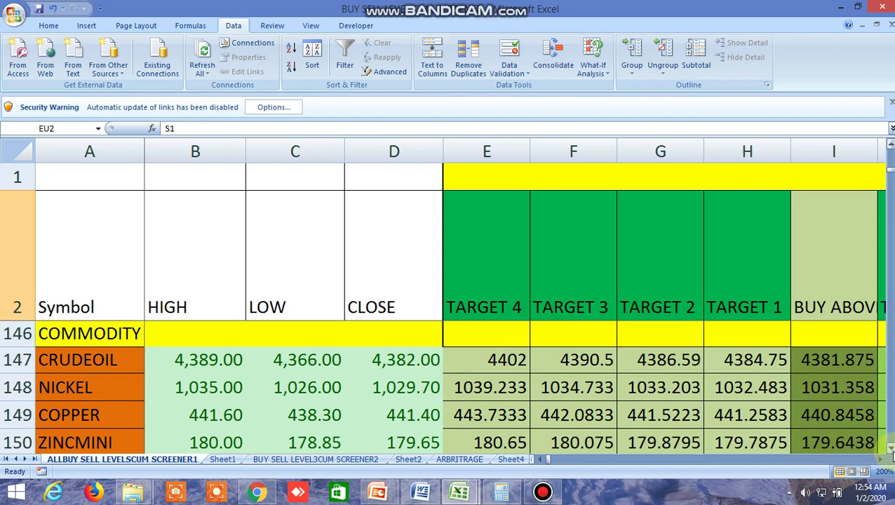
{"action": "left_click", "coordinate": [890, 449]}
{"action": "left_click_drag", "start_coordinate": [881, 461], "coordinate": [882, 465]}
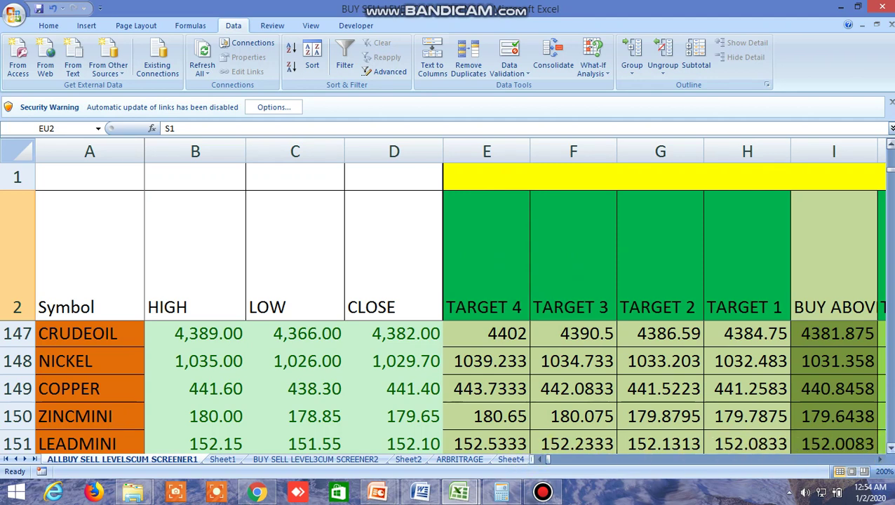
{"action": "scroll", "coordinate": [449, 389], "scroll_direction": "down", "scroll_amount": 2}
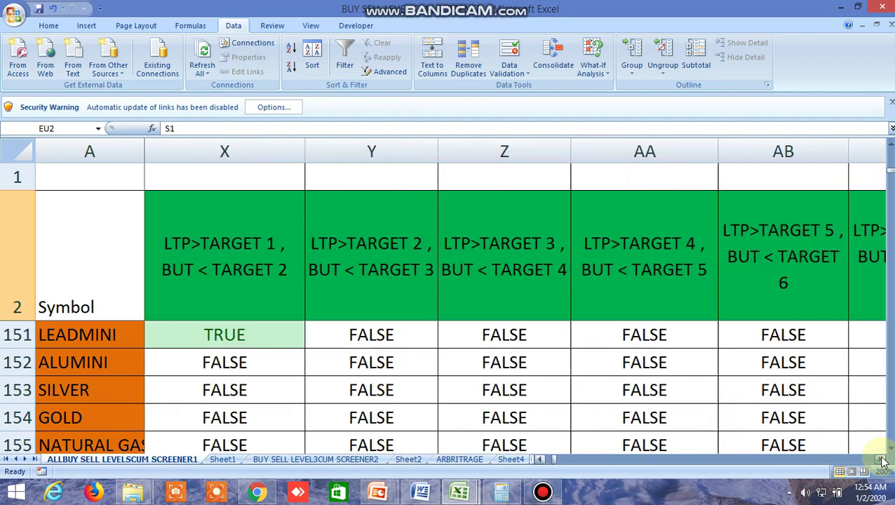
{"action": "left_click_drag", "start_coordinate": [882, 461], "coordinate": [882, 461]}
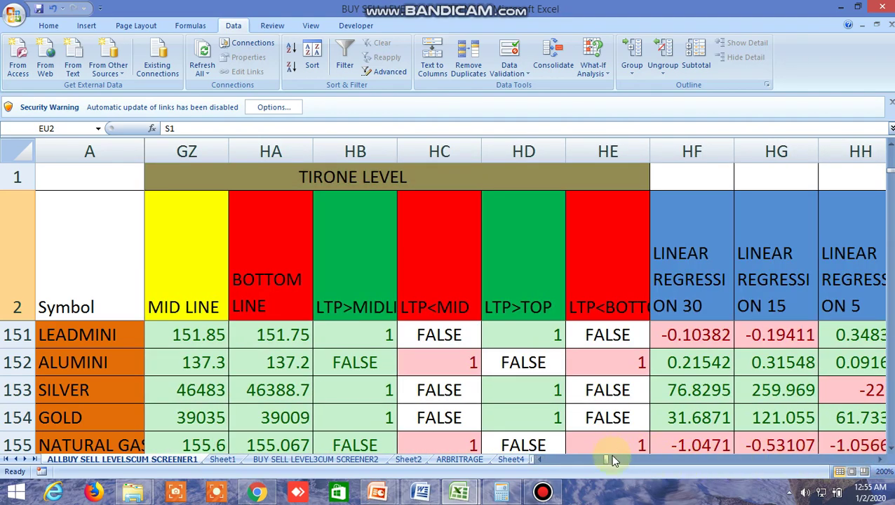
{"action": "left_click_drag", "start_coordinate": [607, 461], "coordinate": [540, 460]}
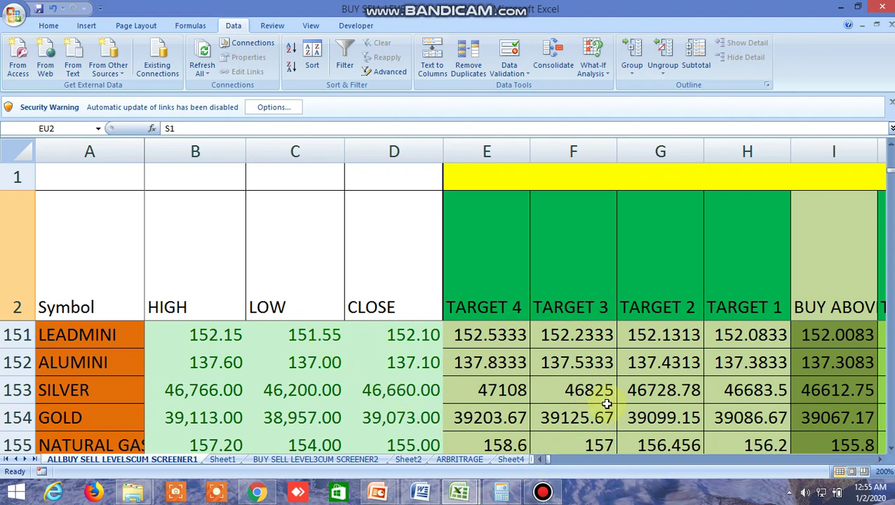
- View the second stock list below the index rows and examine BERGEPAINT to BIOCON across to the PIVOT POINT columns
{"action": "scroll", "coordinate": [607, 404], "scroll_direction": "down", "scroll_amount": 1}
{"action": "scroll", "coordinate": [606, 403], "scroll_direction": "up", "scroll_amount": 4}
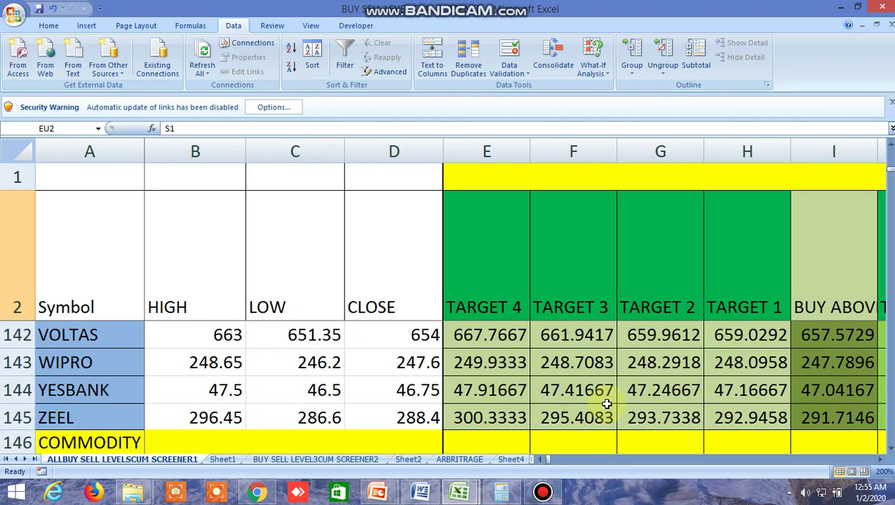
{"action": "scroll", "coordinate": [607, 404], "scroll_direction": "down", "scroll_amount": 12}
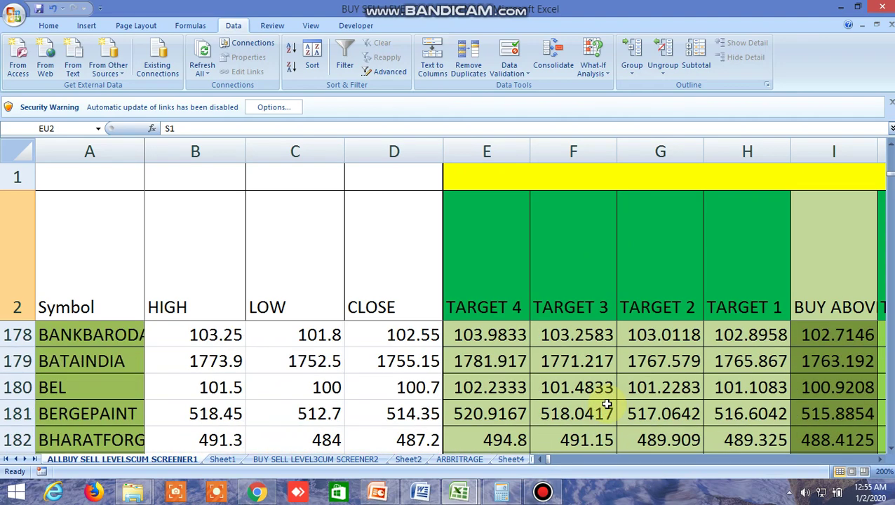
{"action": "scroll", "coordinate": [606, 404], "scroll_direction": "down", "scroll_amount": 1}
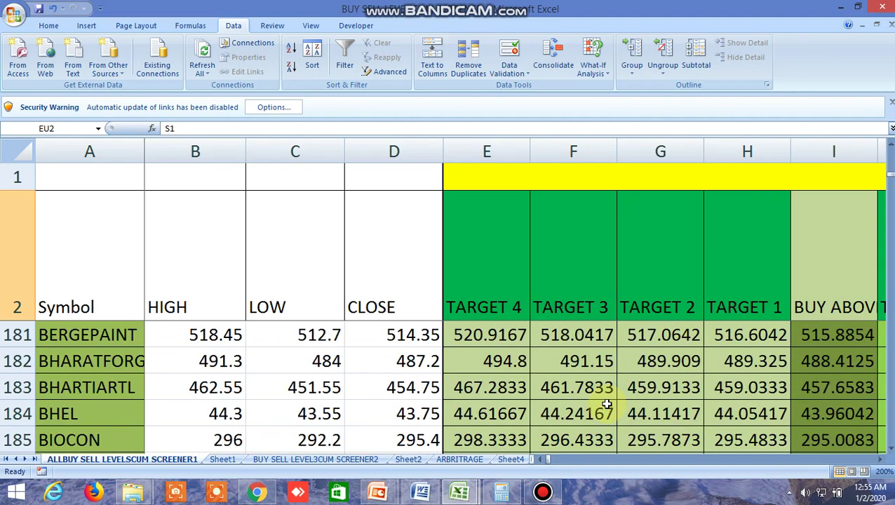
{"action": "left_click", "coordinate": [881, 459]}
{"action": "left_click_drag", "start_coordinate": [880, 459], "coordinate": [880, 459]}
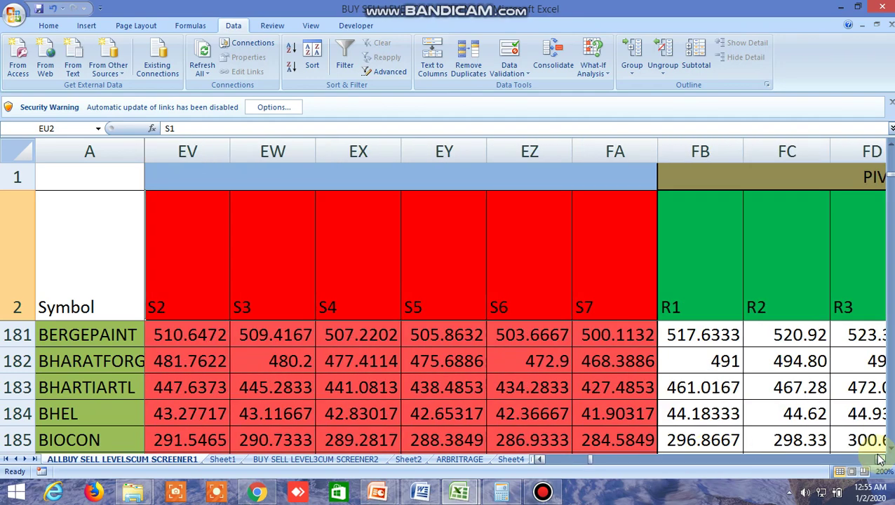
- Leave the screener sheet and open Sheet3 with its correlation formulas
{"action": "left_click", "coordinate": [511, 459]}
{"action": "left_click", "coordinate": [519, 459]}
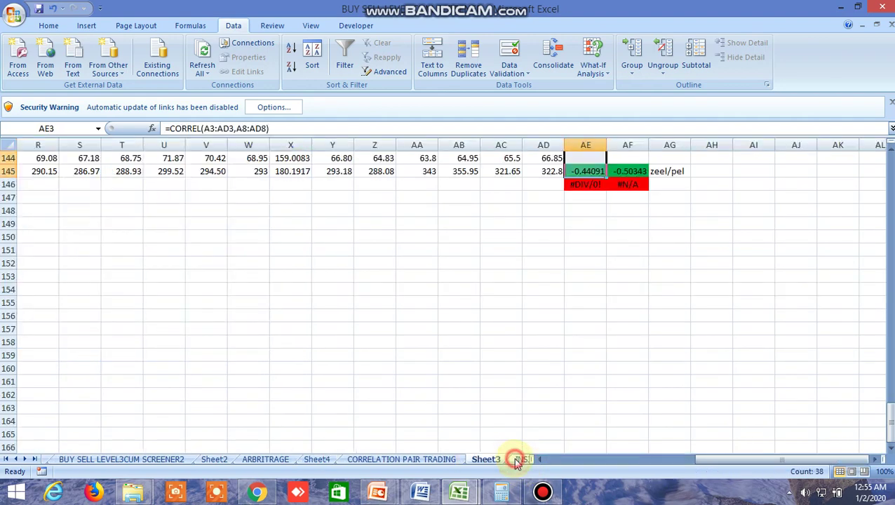
- Open the INSIDE THE BAR WITH NR7 sheet and bring its INSIDE THE BAR columns into view
{"action": "left_click", "coordinate": [523, 460]}
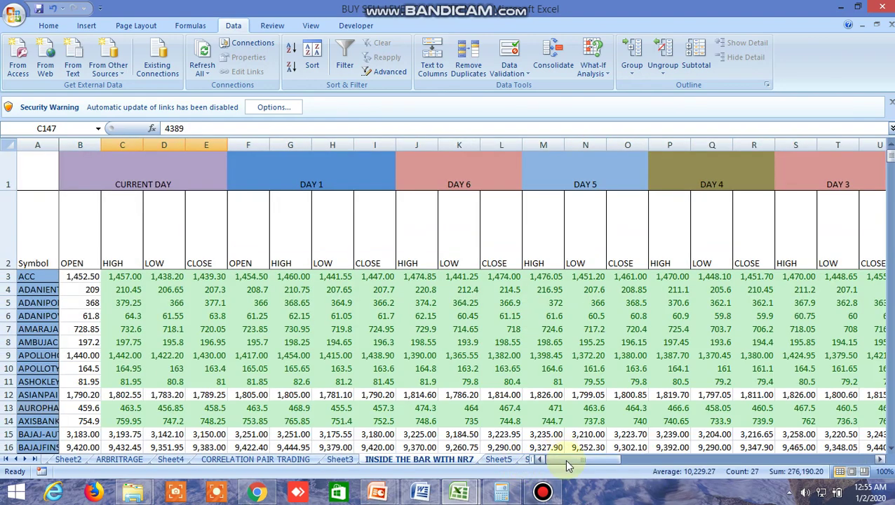
{"action": "left_click_drag", "start_coordinate": [564, 460], "coordinate": [616, 462]}
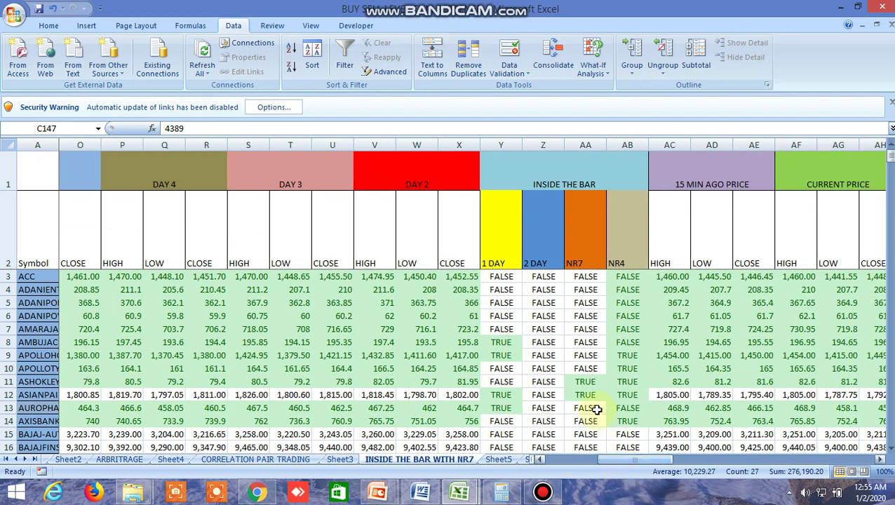
{"action": "scroll", "coordinate": [603, 366], "scroll_direction": "down", "scroll_amount": 1}
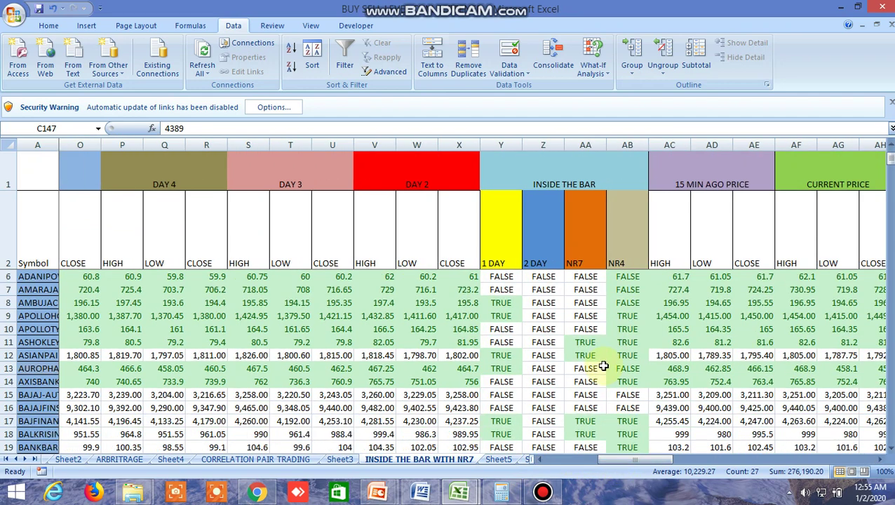
- Point out the 1 DAY, 2 DAY, NR7 and NR4 headers under INSIDE THE BAR, returning to 1 DAY
{"action": "left_click", "coordinate": [512, 230]}
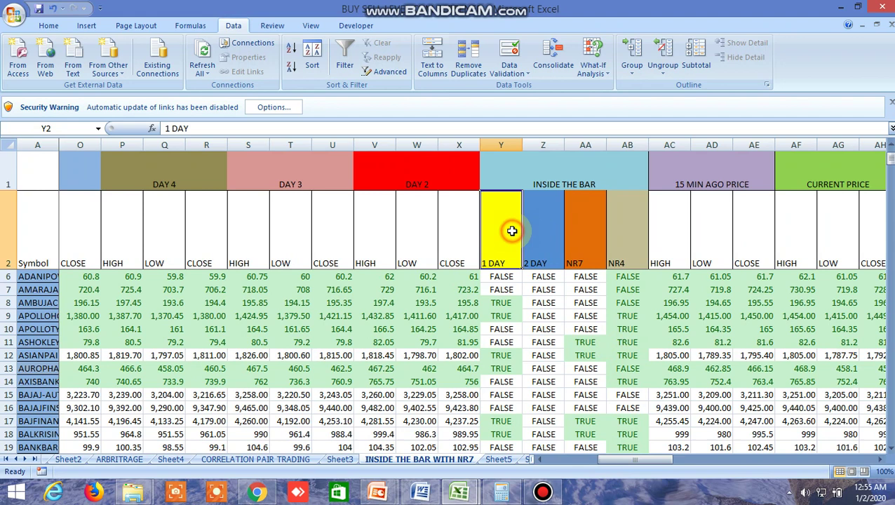
{"action": "left_click", "coordinate": [542, 232]}
{"action": "left_click", "coordinate": [579, 235]}
{"action": "left_click", "coordinate": [630, 235]}
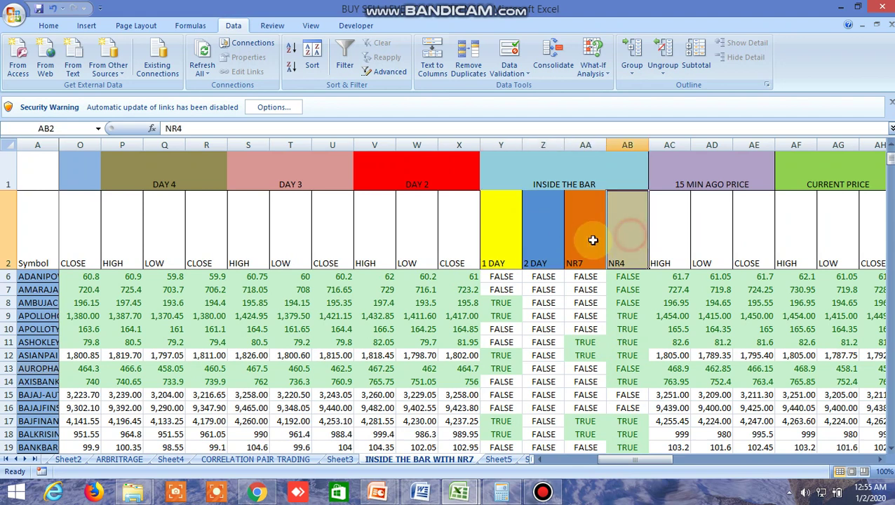
{"action": "left_click", "coordinate": [503, 244]}
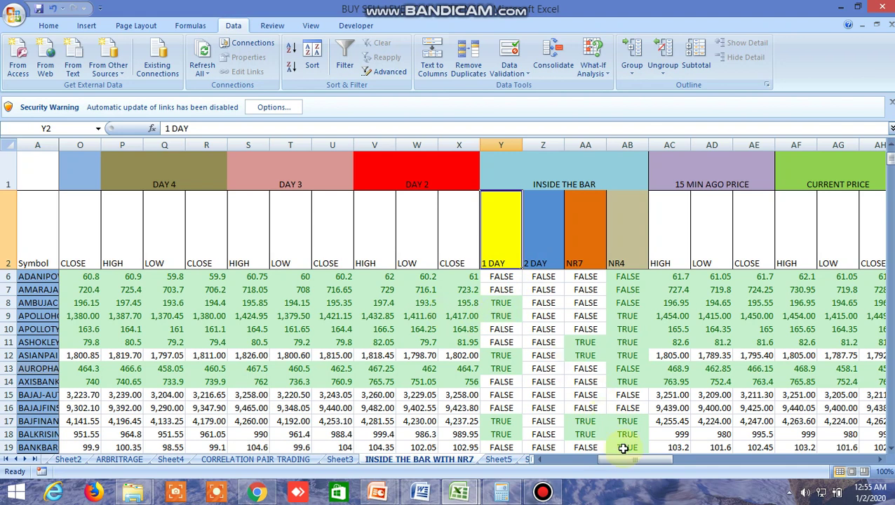
- Examine the AMBUJACEM row and the formula behind its 1 DAY inside-the-bar signal
{"action": "mouse_move", "coordinate": [628, 459]}
{"action": "left_mouse_down"}
{"action": "mouse_move", "coordinate": [645, 465]}
{"action": "mouse_move", "coordinate": [628, 458]}
{"action": "left_mouse_up"}
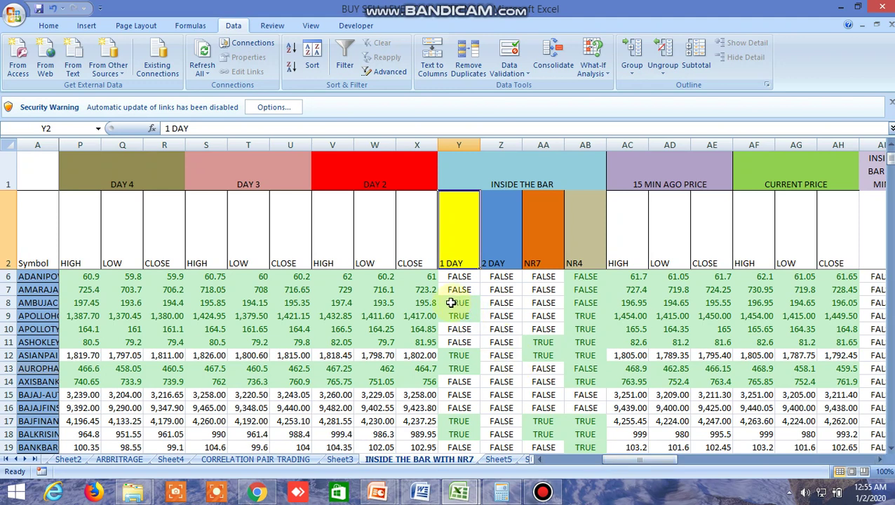
{"action": "left_click", "coordinate": [45, 302]}
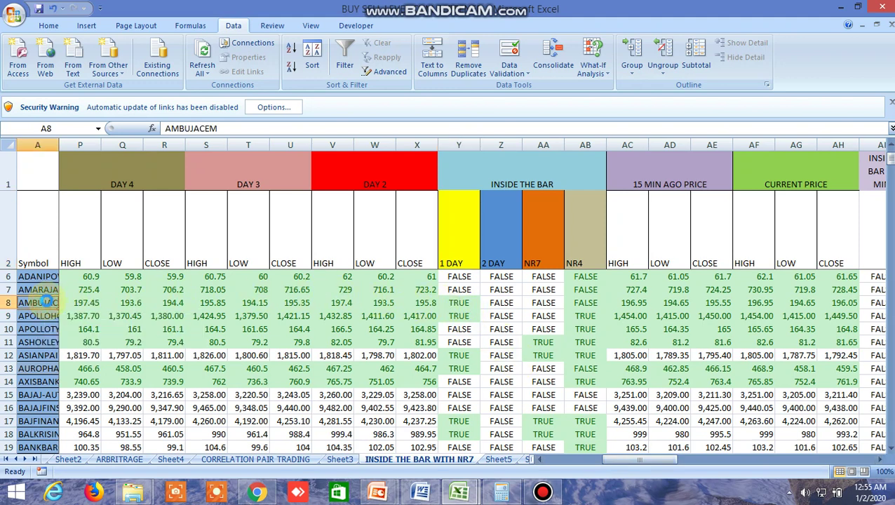
{"action": "left_click", "coordinate": [458, 302]}
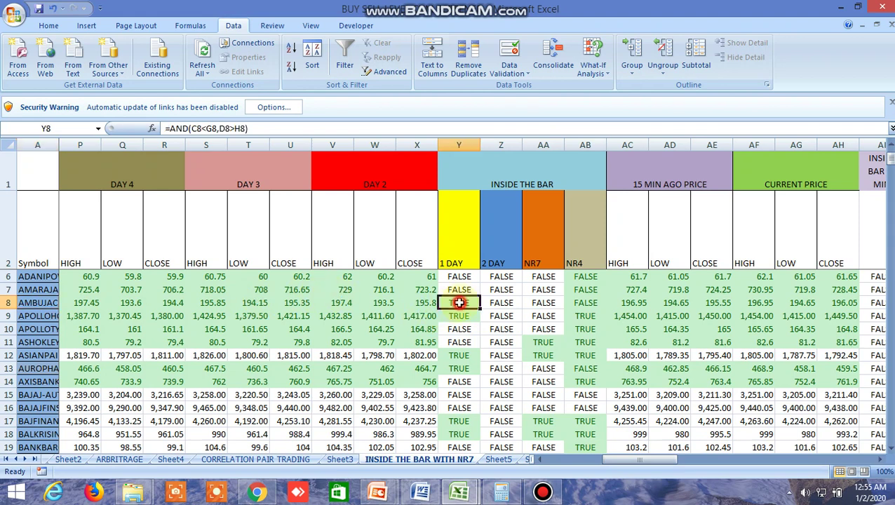
{"action": "left_click", "coordinate": [390, 229]}
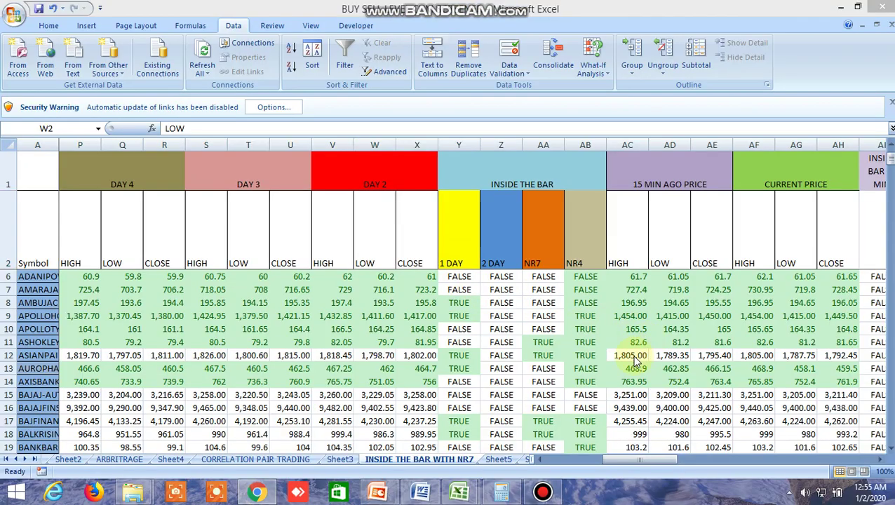
- Switch to the Kite chart in Chrome to view the COLPAL daily candles, and return to the Excel workbook
{"action": "left_click", "coordinate": [638, 343]}
{"action": "left_click", "coordinate": [313, 12]}
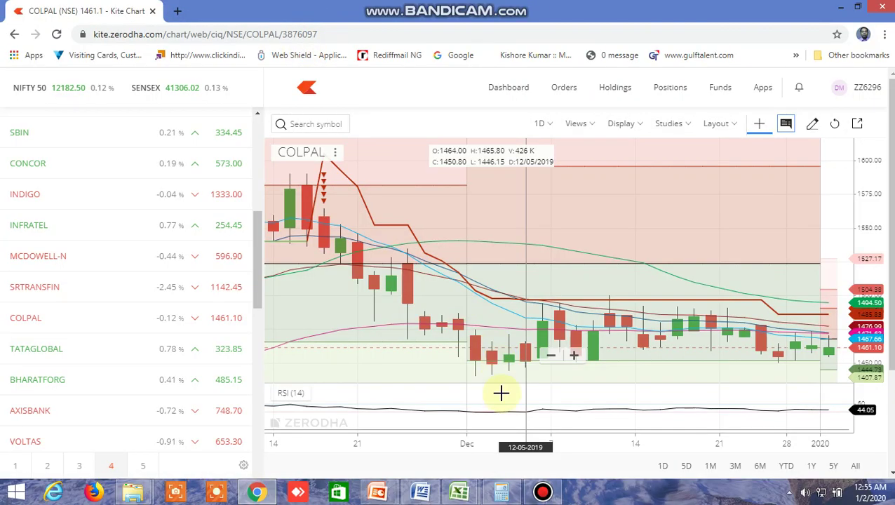
{"action": "mouse_move", "coordinate": [462, 491]}
{"action": "left_click", "coordinate": [530, 455]}
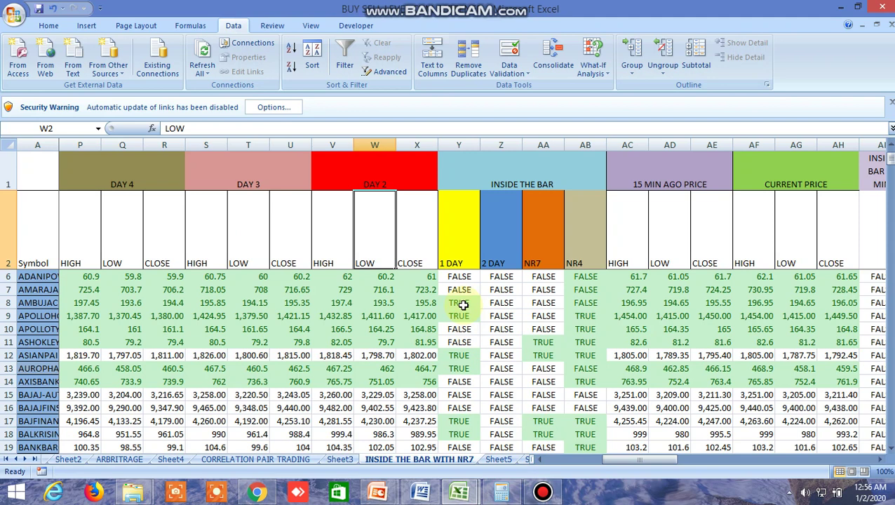
- Compare the CURRENT DAY and DAY 1 prices with the INSIDE THE BAR columns, returning to the CURRENT DAY prices
{"action": "left_click_drag", "start_coordinate": [639, 463], "coordinate": [582, 461]}
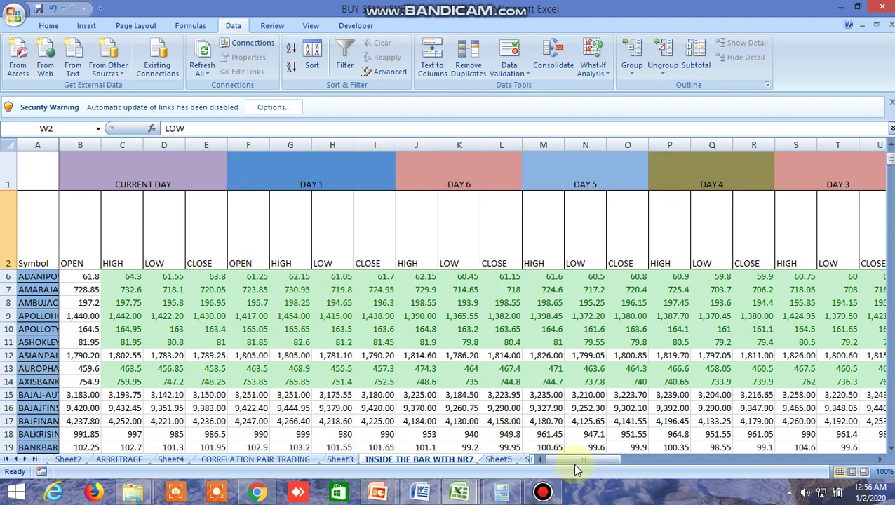
{"action": "left_click_drag", "start_coordinate": [586, 465], "coordinate": [624, 461]}
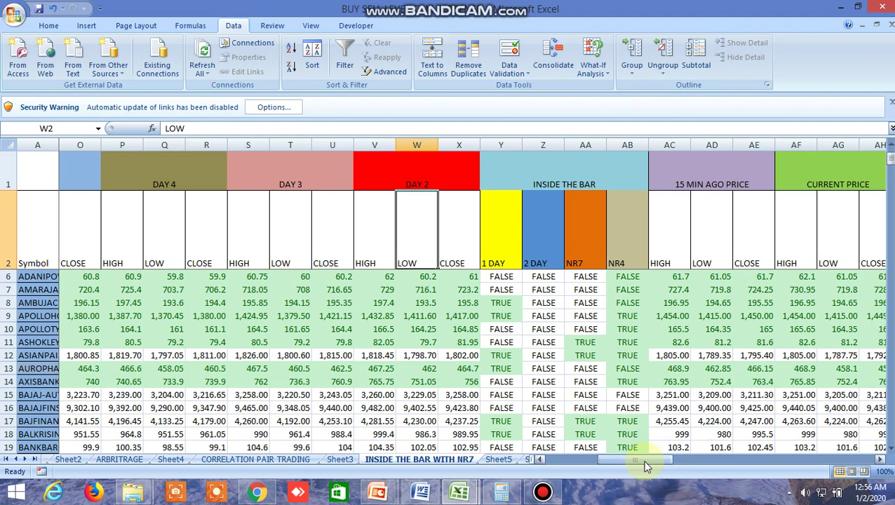
{"action": "left_click_drag", "start_coordinate": [646, 466], "coordinate": [571, 465]}
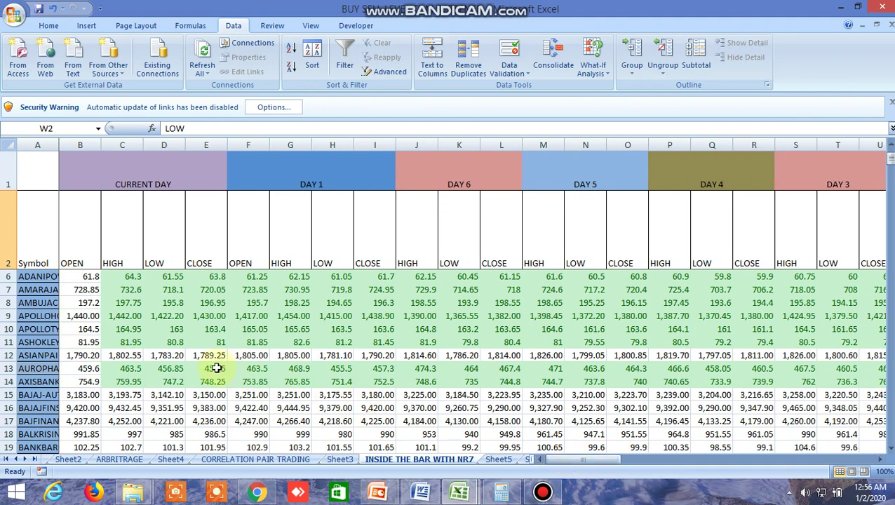